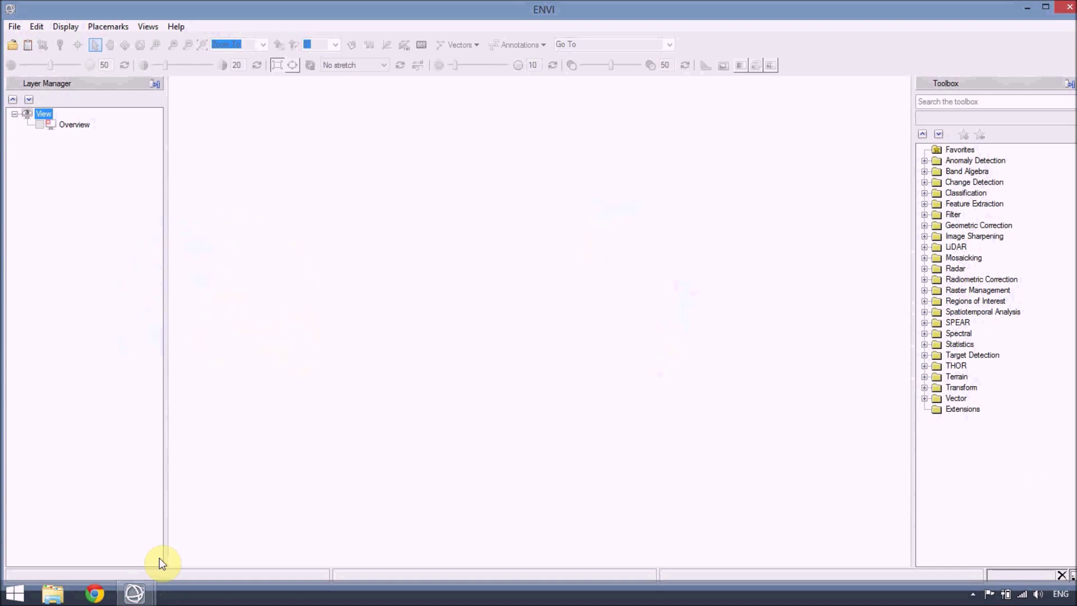
Open the CupriteReflectance.dat image from the hyperspectral folder
click(14, 45)
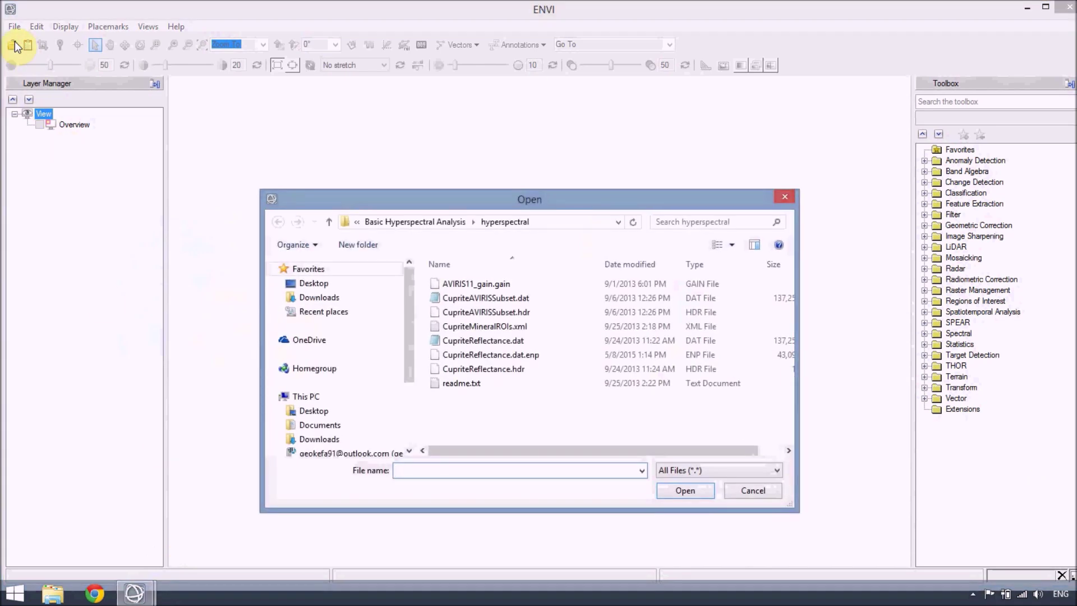
click(454, 342)
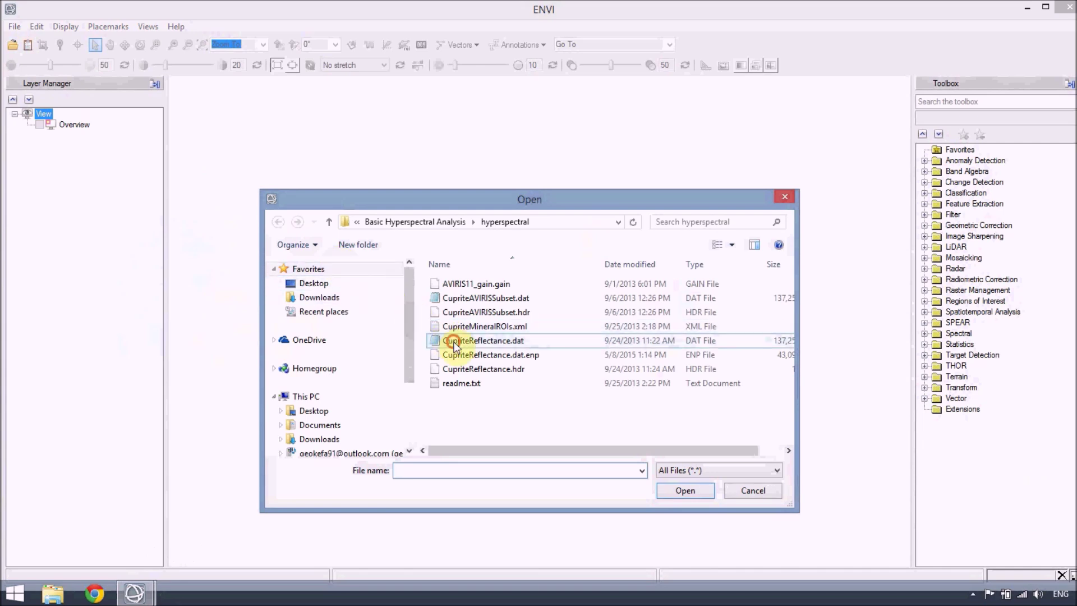
click(689, 489)
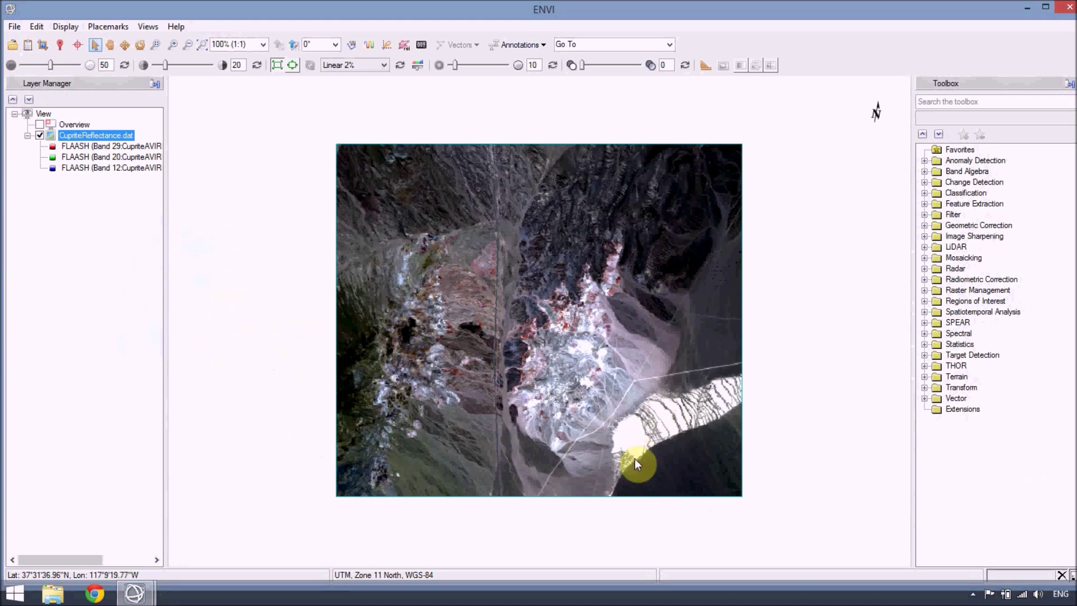
Load CupriteReflectance.dat from the Data Manager as an RGB composite with band 183 as red, 193 as green and 207 as blue
click(32, 46)
drag(131, 243, 128, 195)
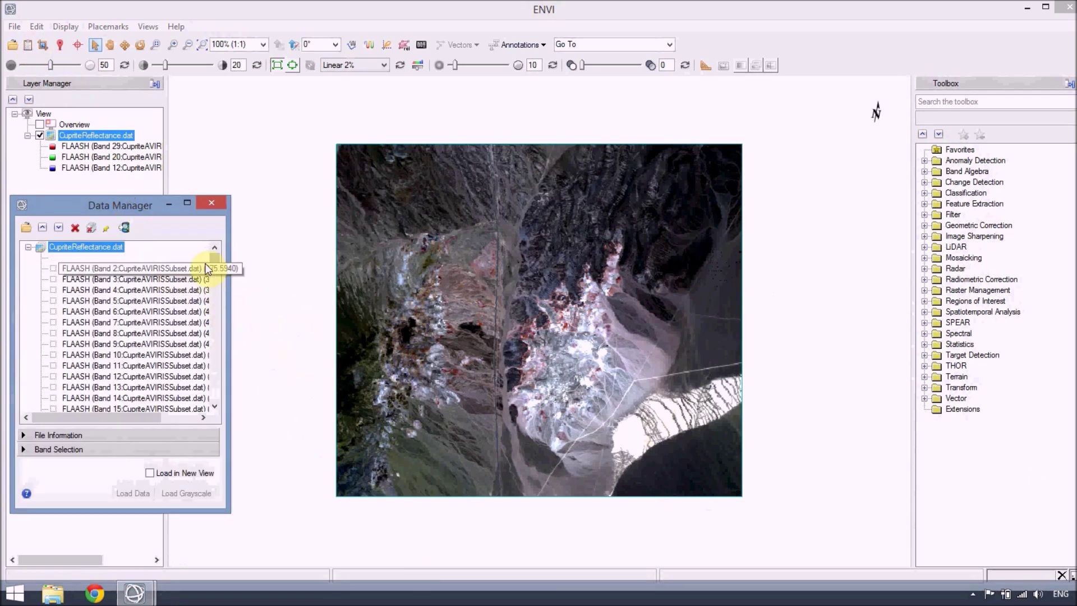
drag(213, 262, 220, 375)
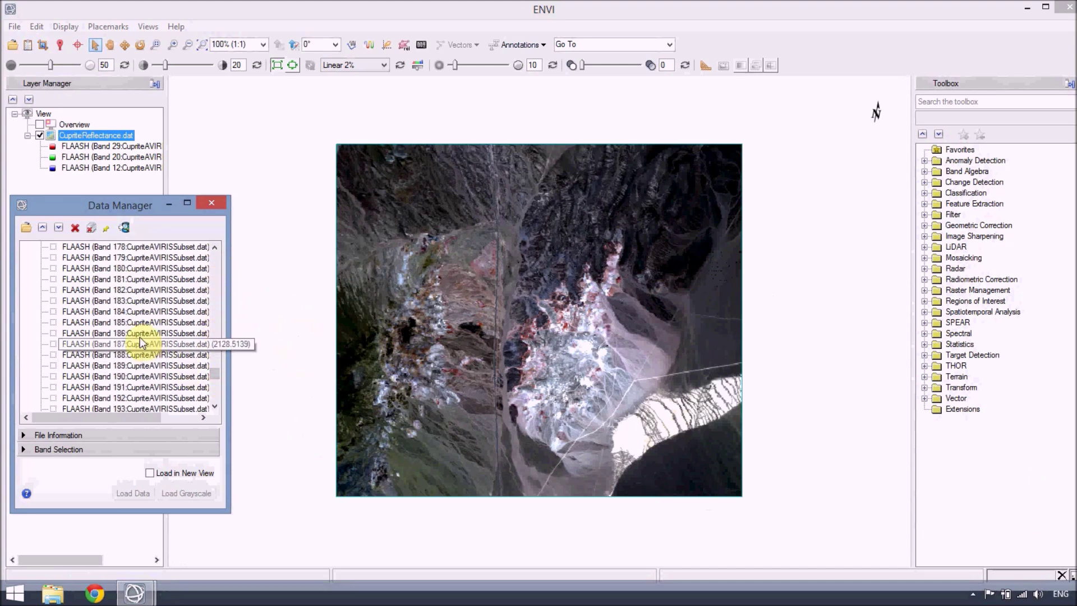
click(145, 303)
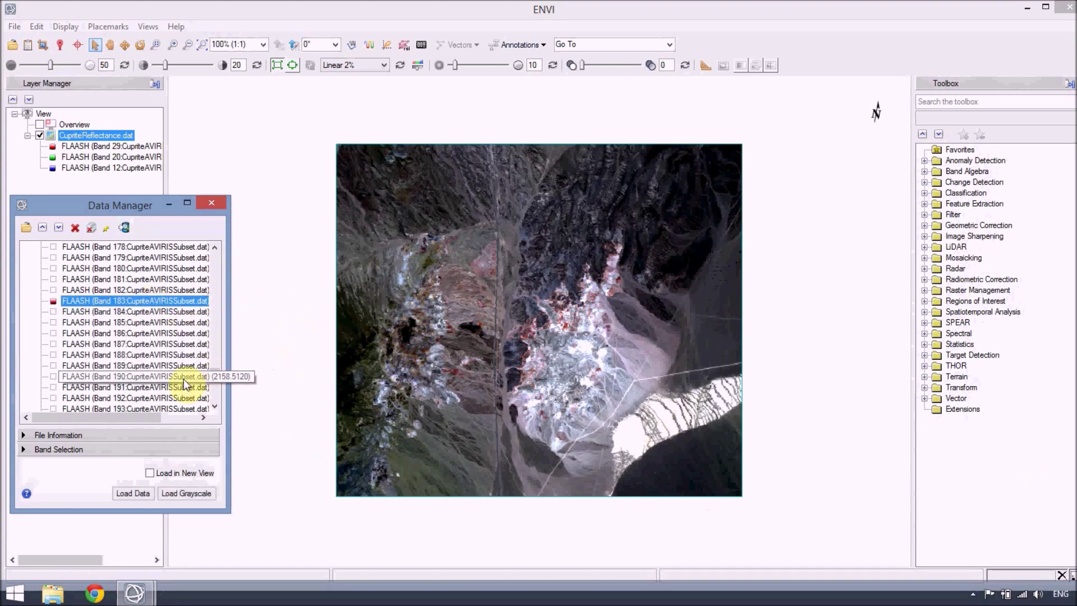
click(178, 407)
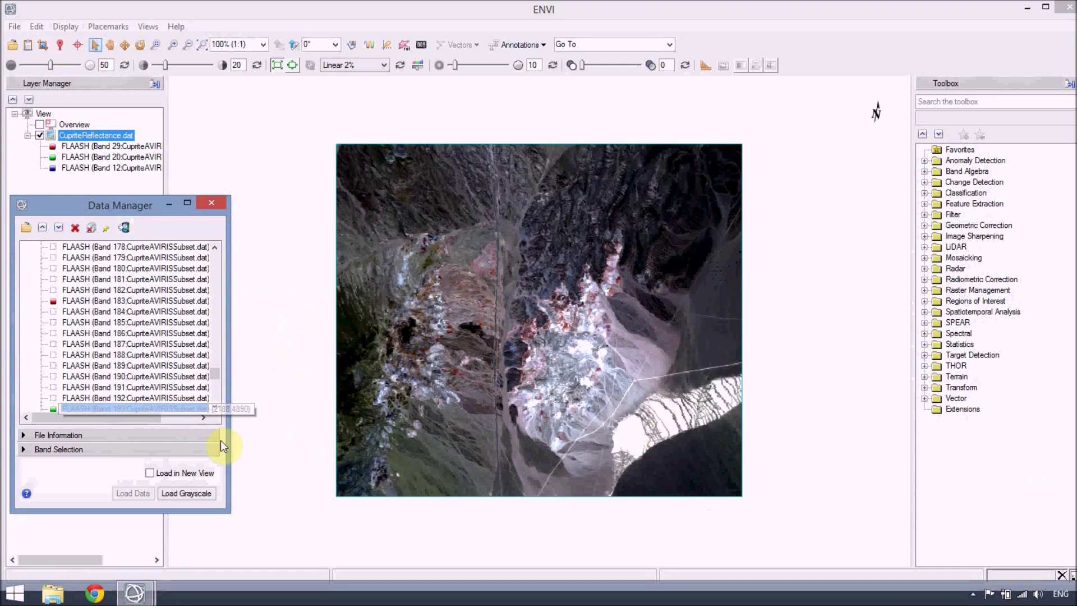
click(215, 408)
click(214, 407)
click(215, 408)
click(214, 408)
click(215, 407)
click(214, 408)
click(215, 408)
click(214, 406)
click(215, 406)
click(215, 406)
click(214, 406)
click(214, 406)
click(214, 406)
click(215, 406)
click(214, 406)
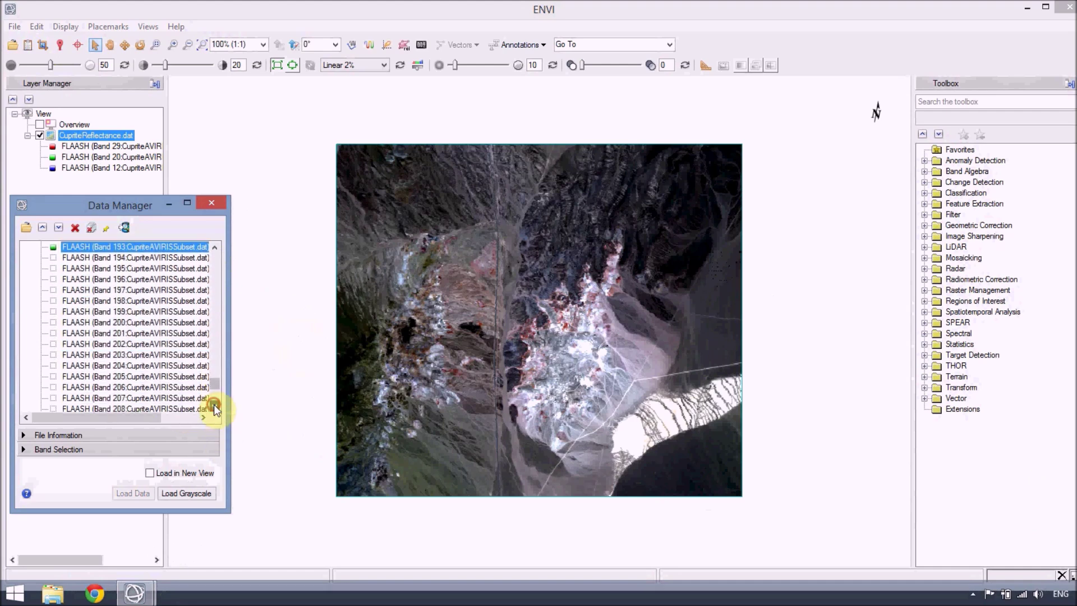
click(171, 399)
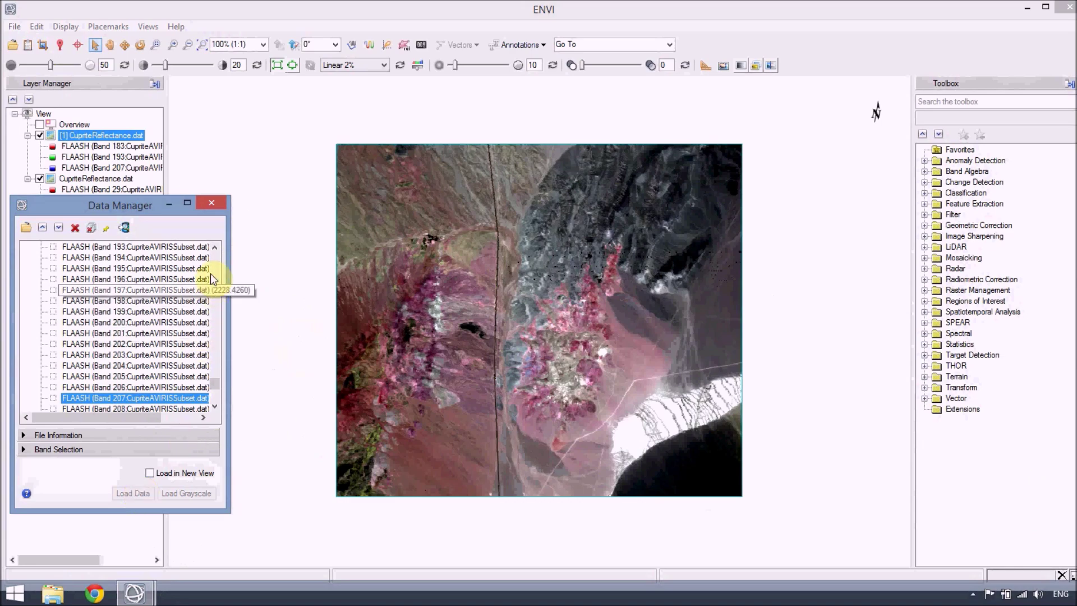
click(223, 206)
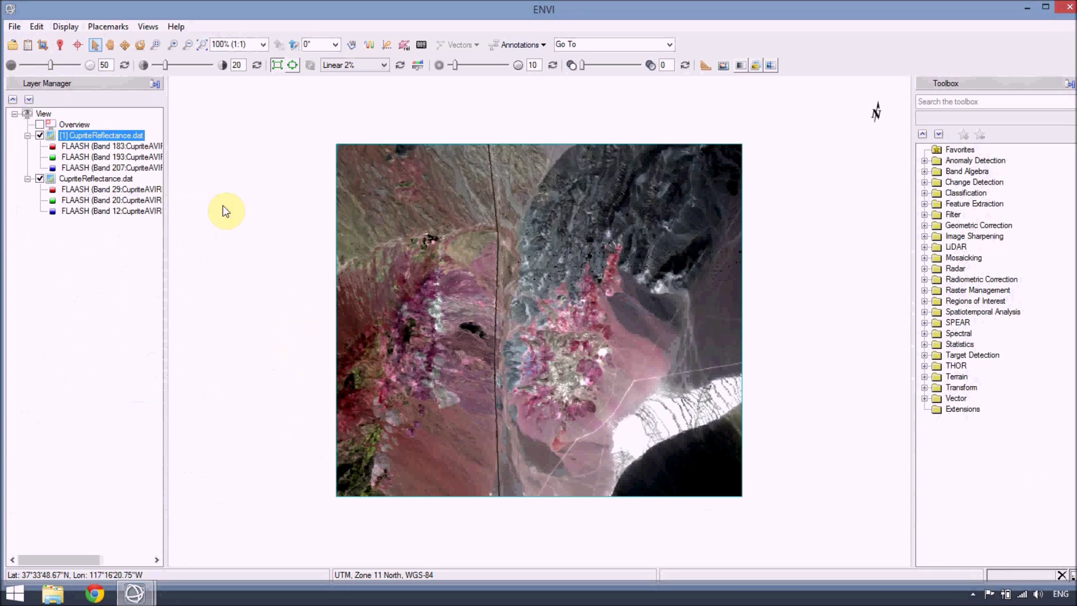
Open a spectral profile for the new band 183/193/207 composite layer
right_click(79, 141)
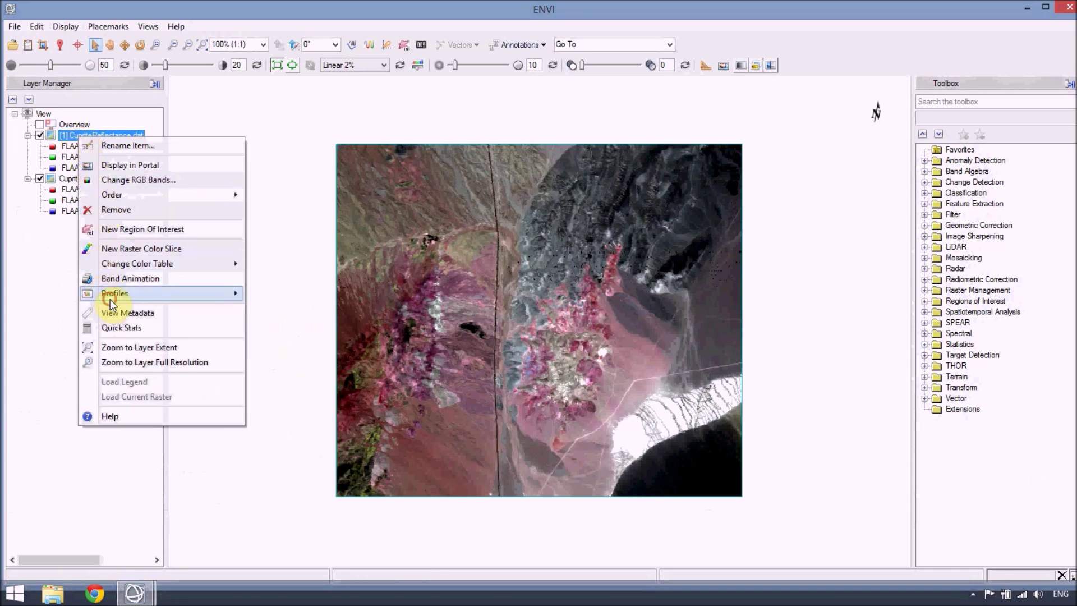
mouse_move(110, 304)
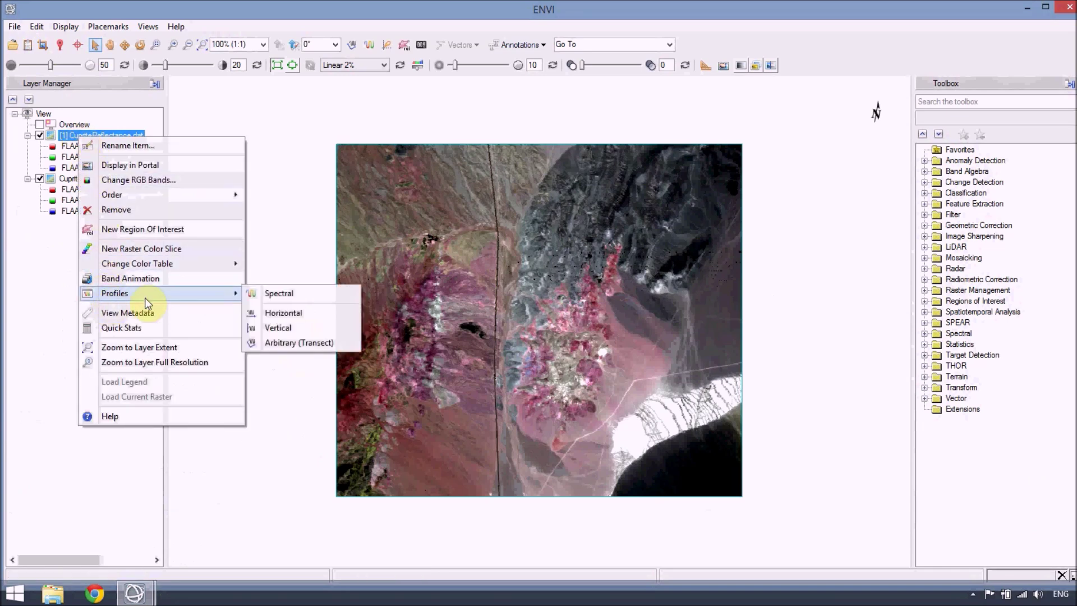
click(290, 292)
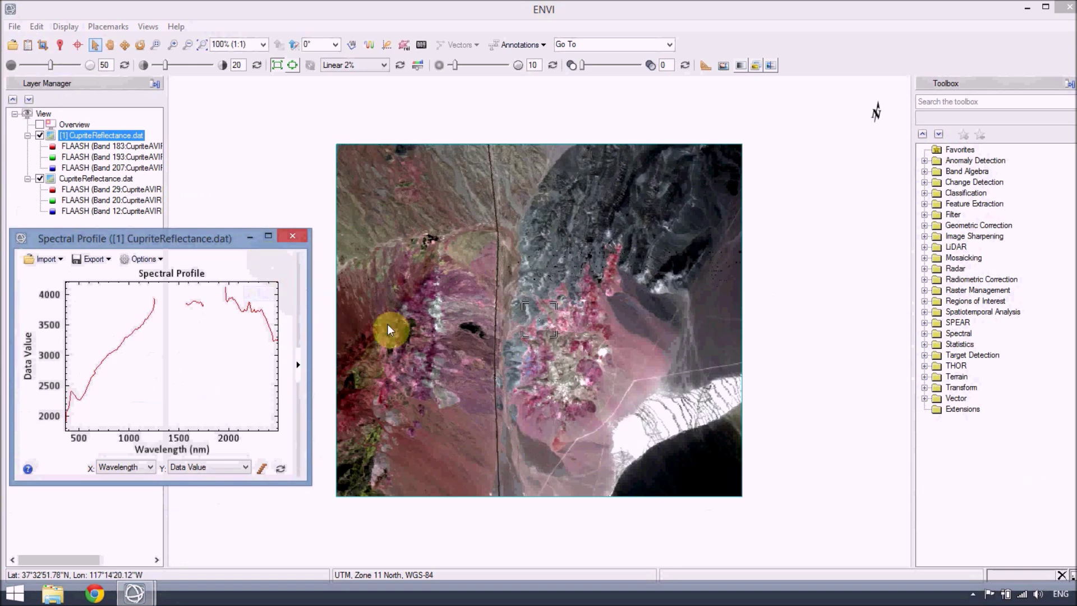
Examine the spectral profiles of several pixels across the purple, pink and white altered areas of the image
click(418, 335)
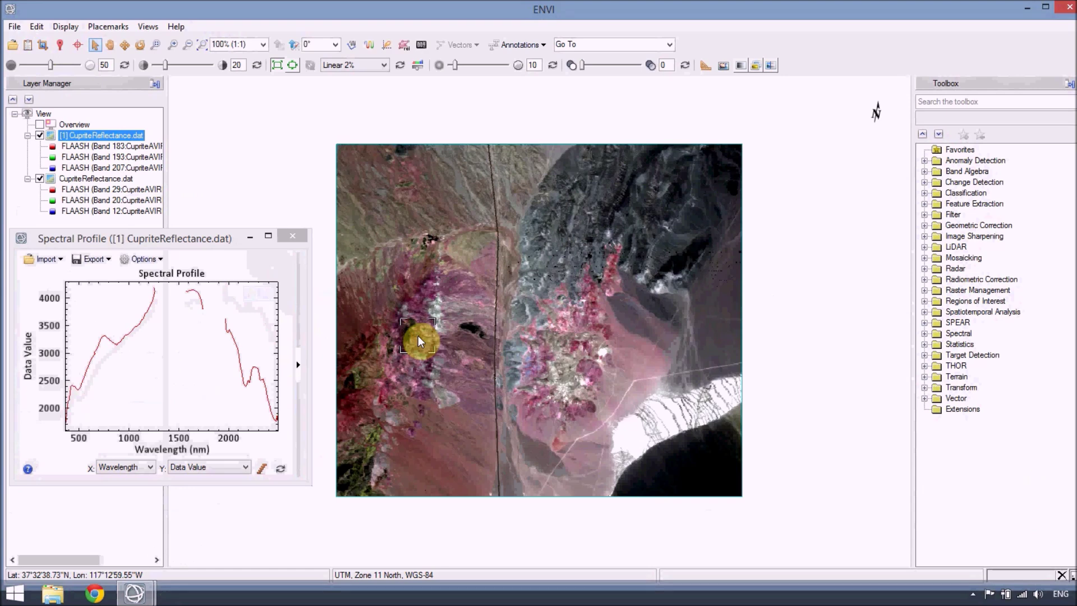
click(436, 404)
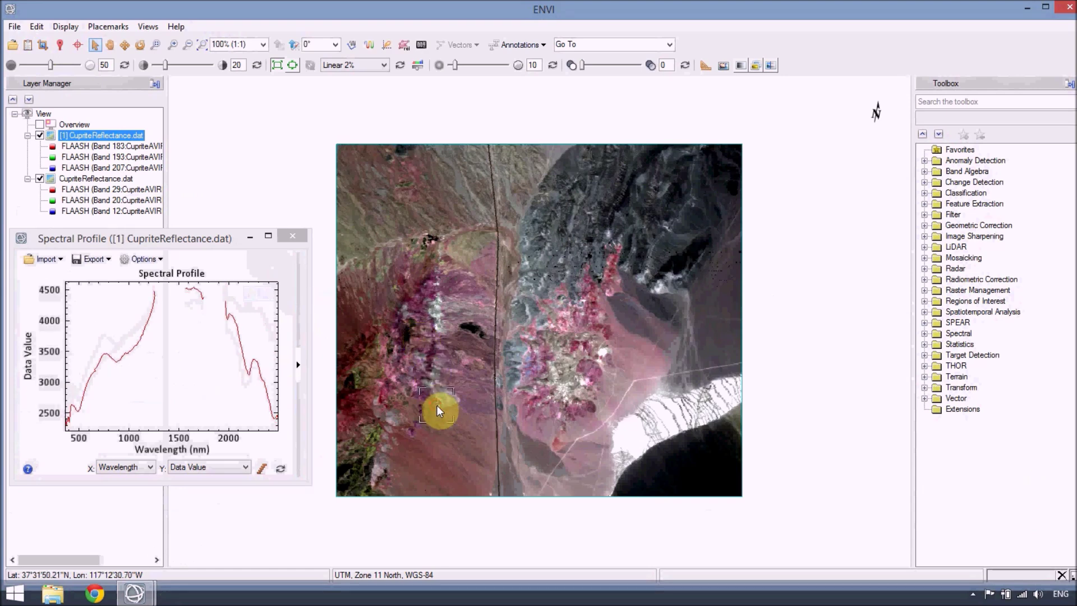
click(530, 407)
click(616, 388)
click(599, 305)
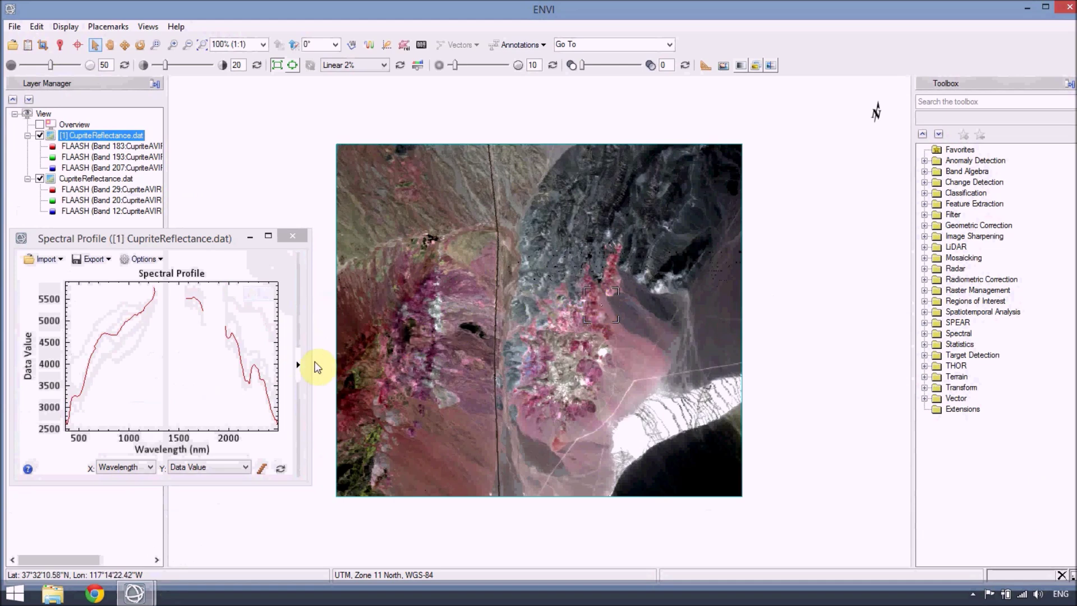
Remove all curves from the spectral profile plot and go to pixel 325, 444 to plot its spectrum
click(297, 364)
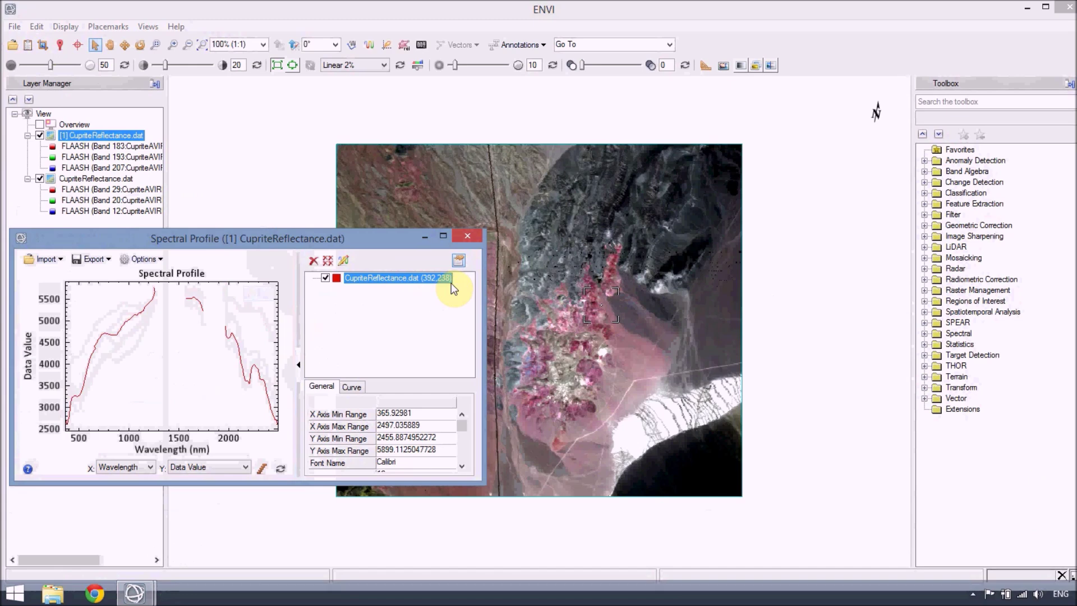
click(328, 261)
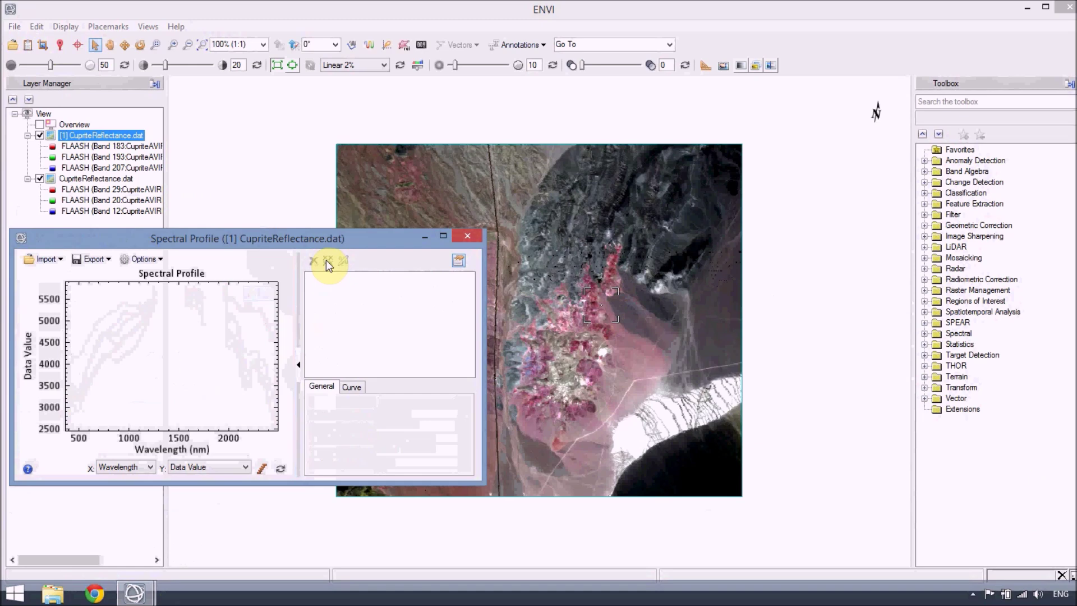
click(582, 43)
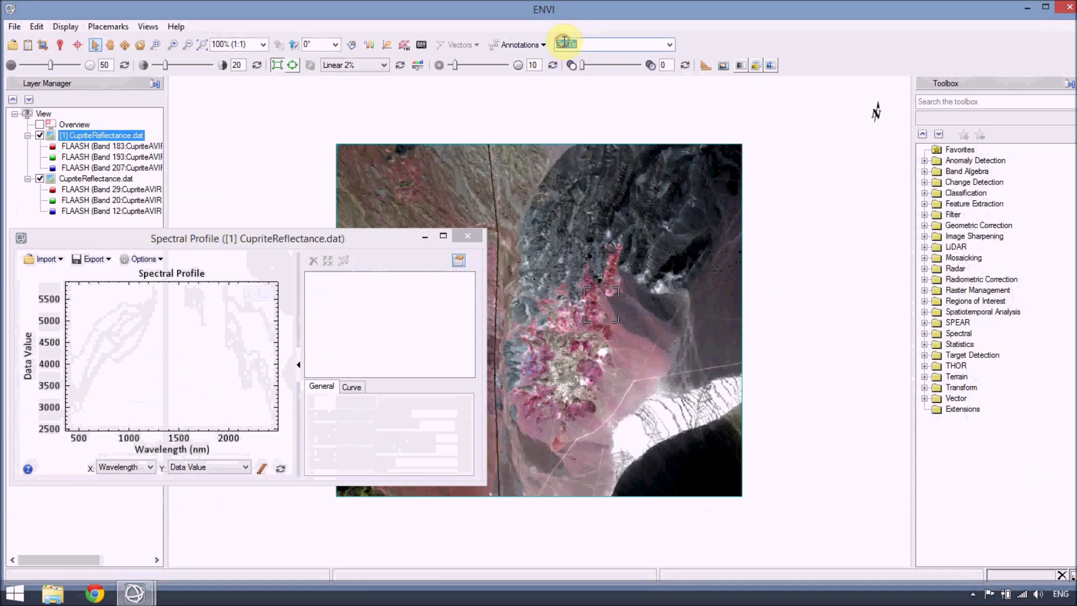
text(325, 444)
key(Return)
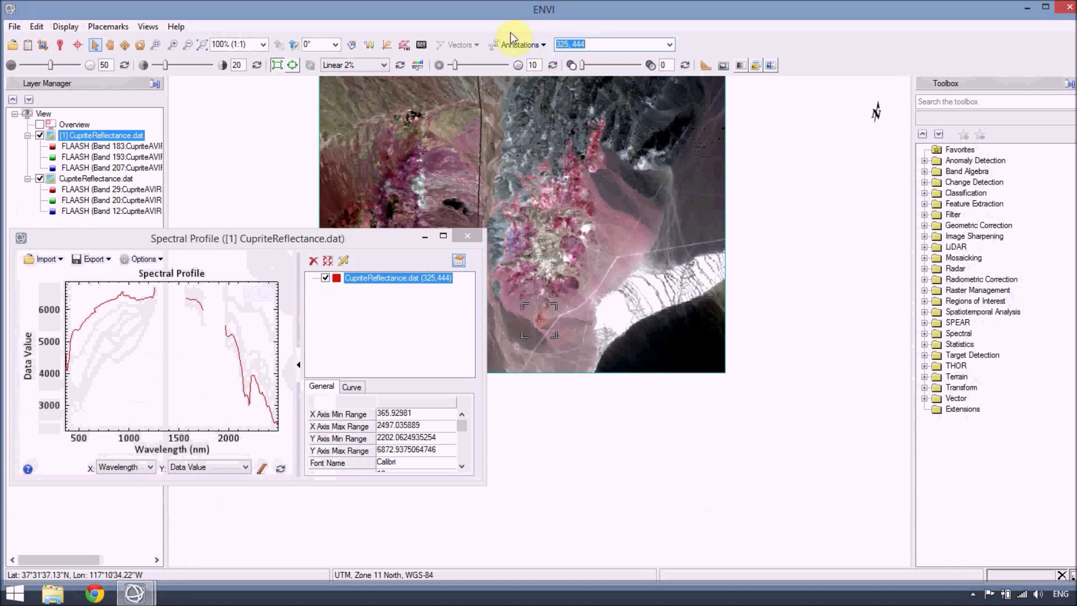
Plot the KAOLINITE_KL500 spectrum from the igcp264 library igcp_1.sli in the Spectral Library Viewer
click(79, 27)
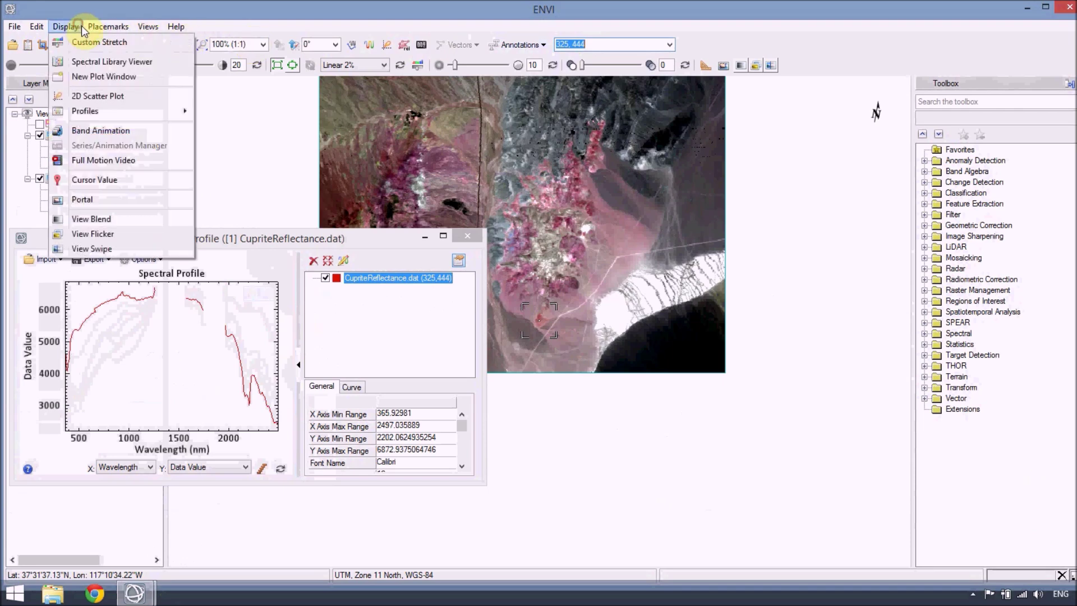
click(92, 63)
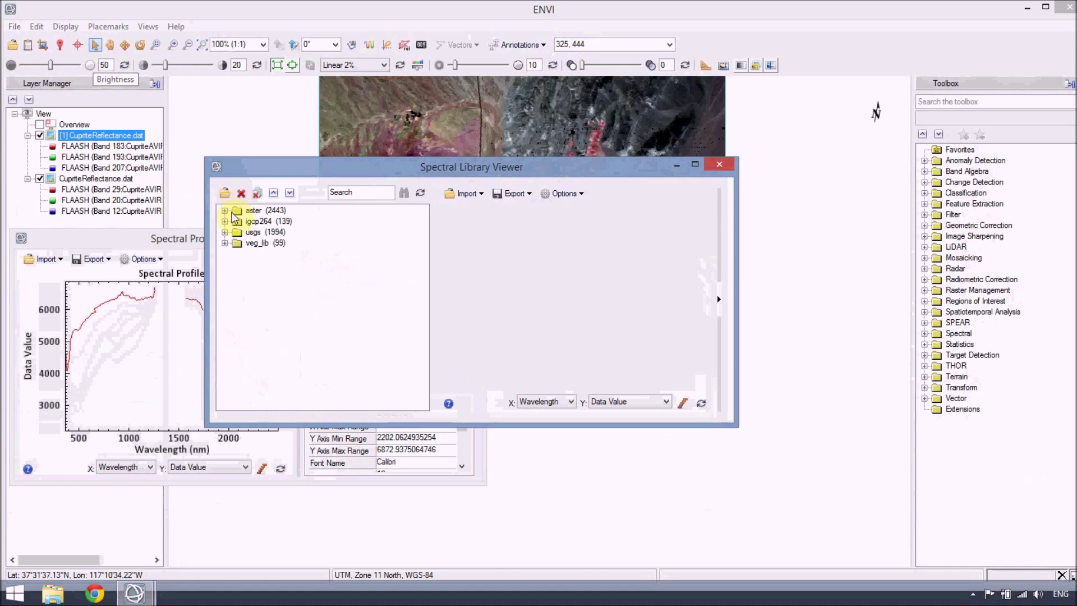
click(225, 222)
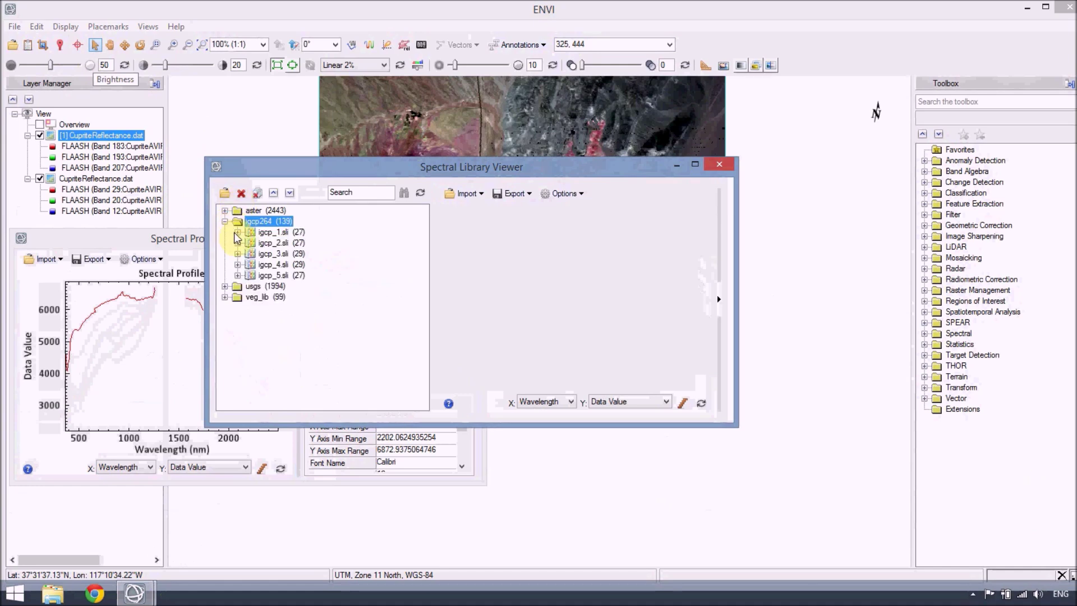
click(237, 232)
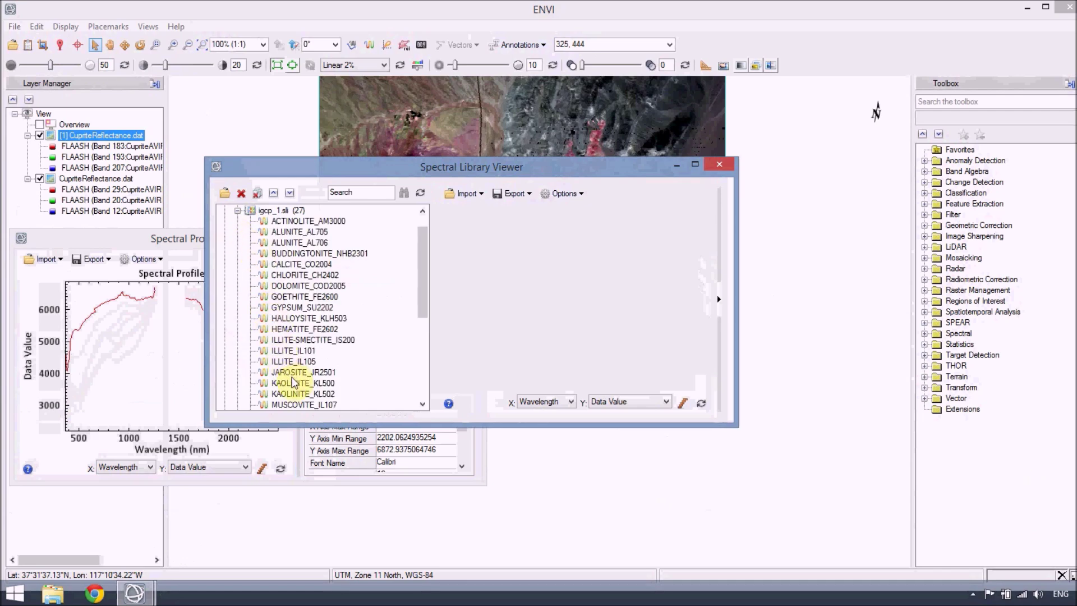
click(291, 384)
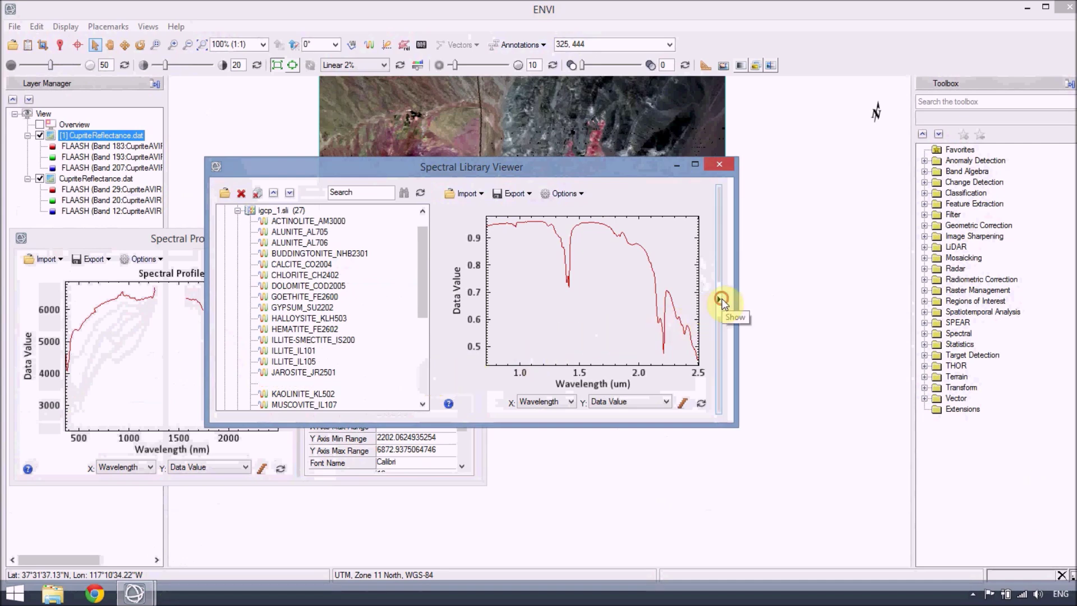
Copy the KAOLINITE_KL500 curve into the Spectral Profile plot and move that window clear for comparison
click(720, 302)
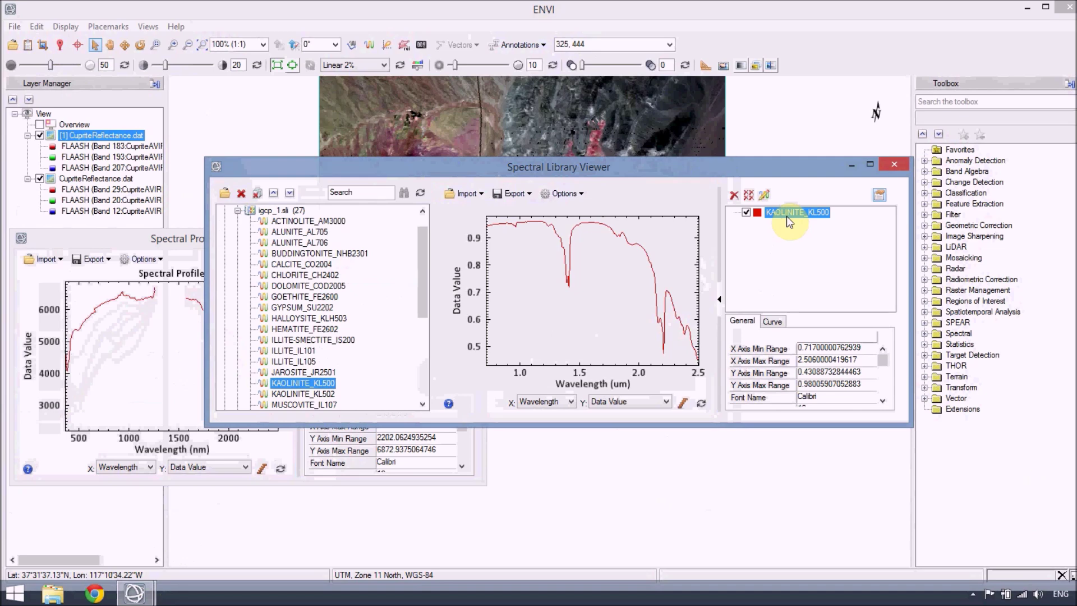
drag(786, 217, 153, 350)
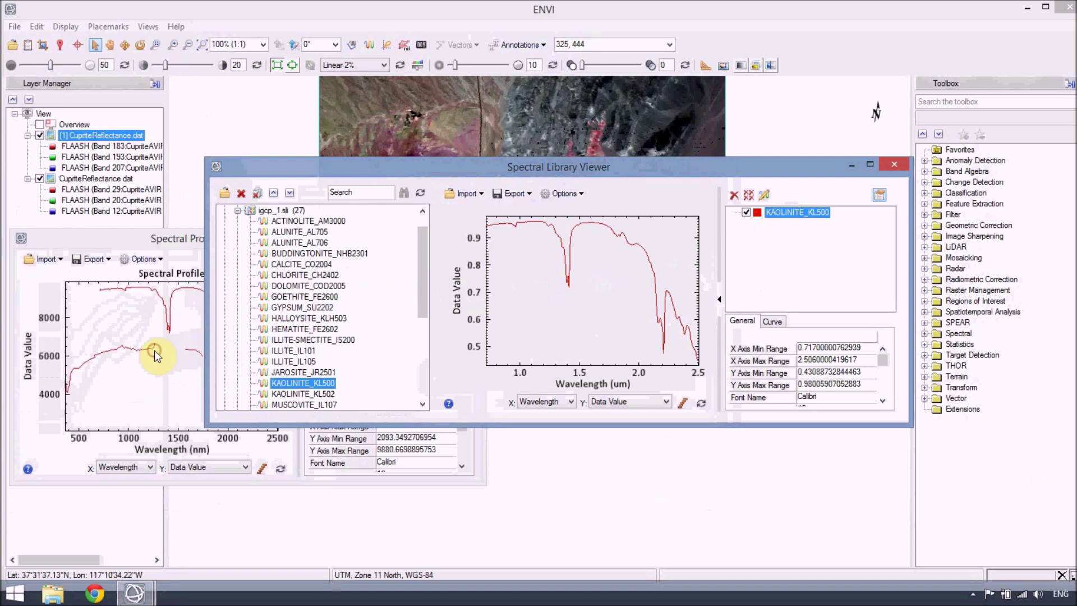
click(181, 243)
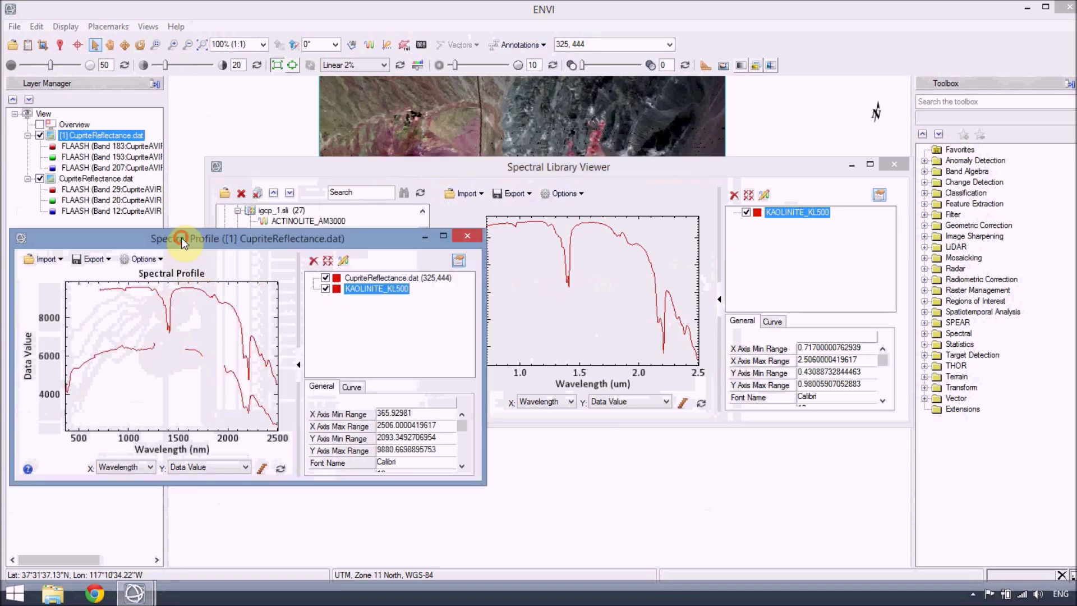
drag(181, 238, 328, 227)
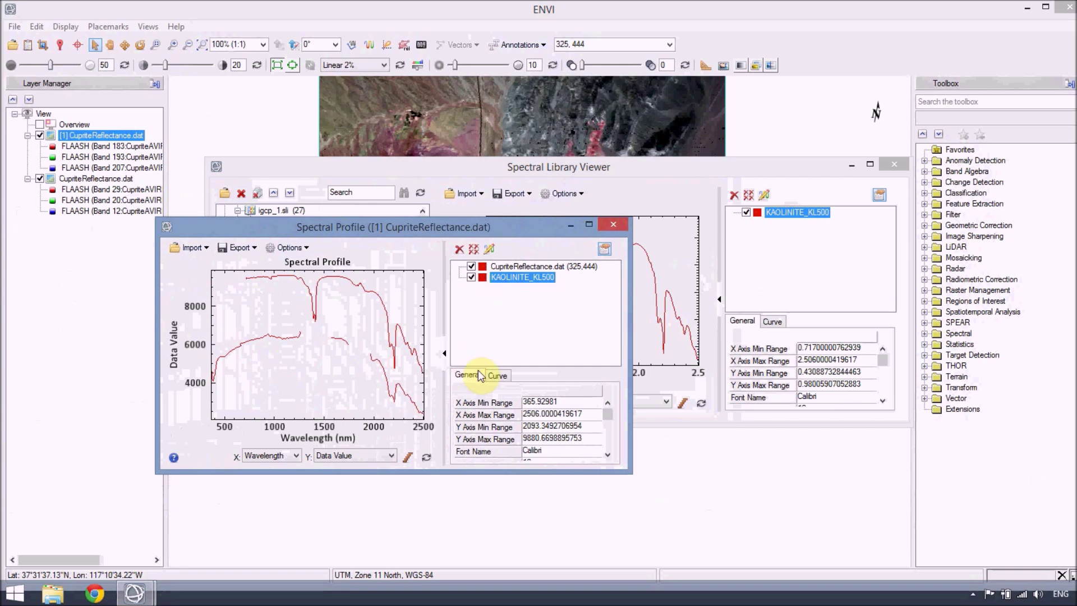
Color the KAOLINITE_KL500 curve blue (0,0,240) in the Spectral Profile and set the plot's Y axis to Continuum Removed
click(497, 375)
click(529, 414)
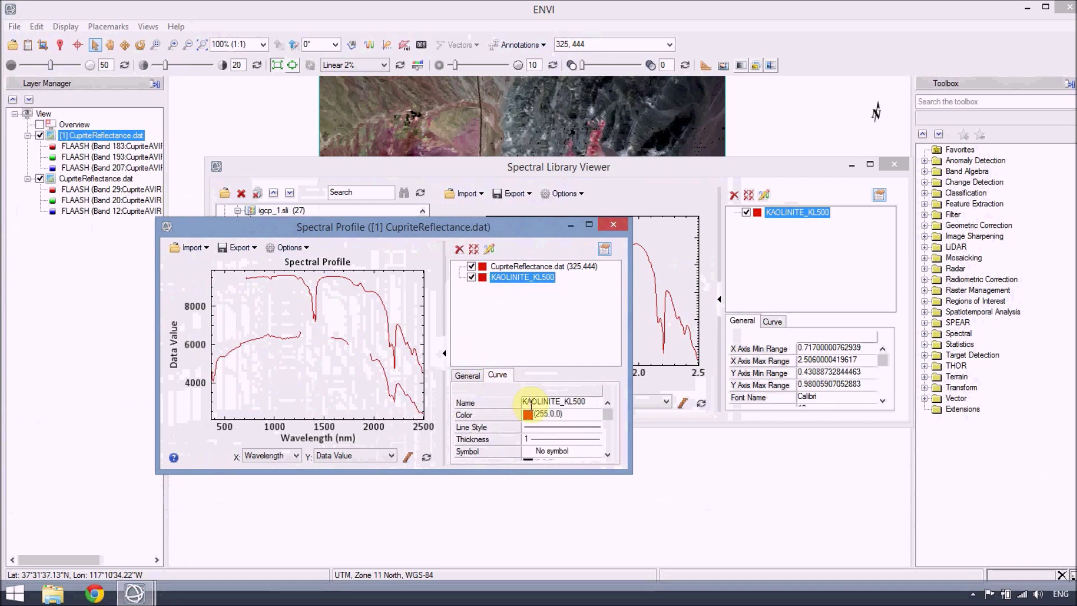
click(528, 416)
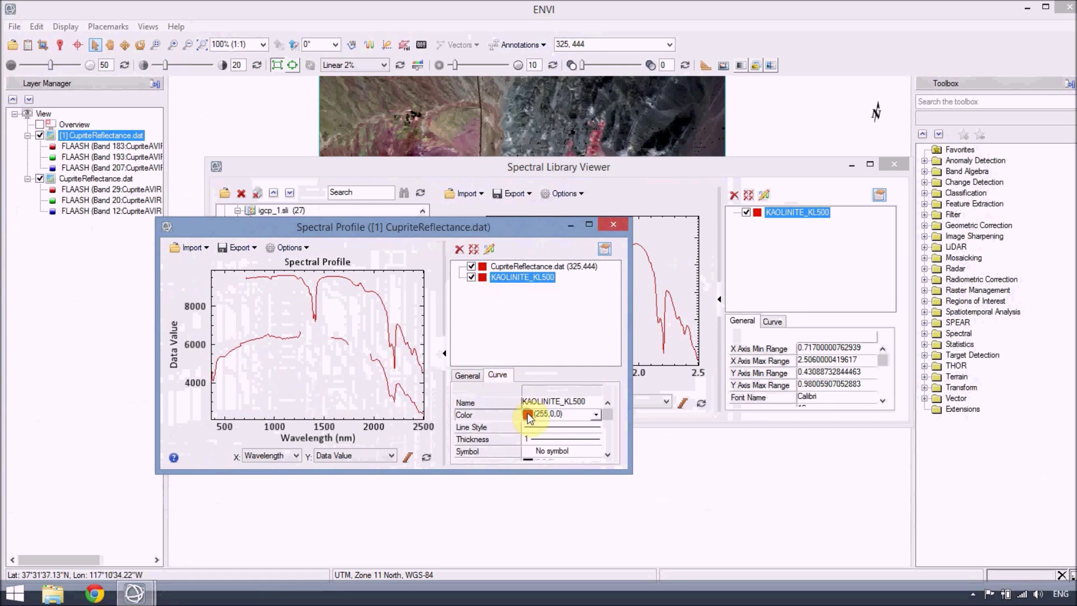
click(592, 416)
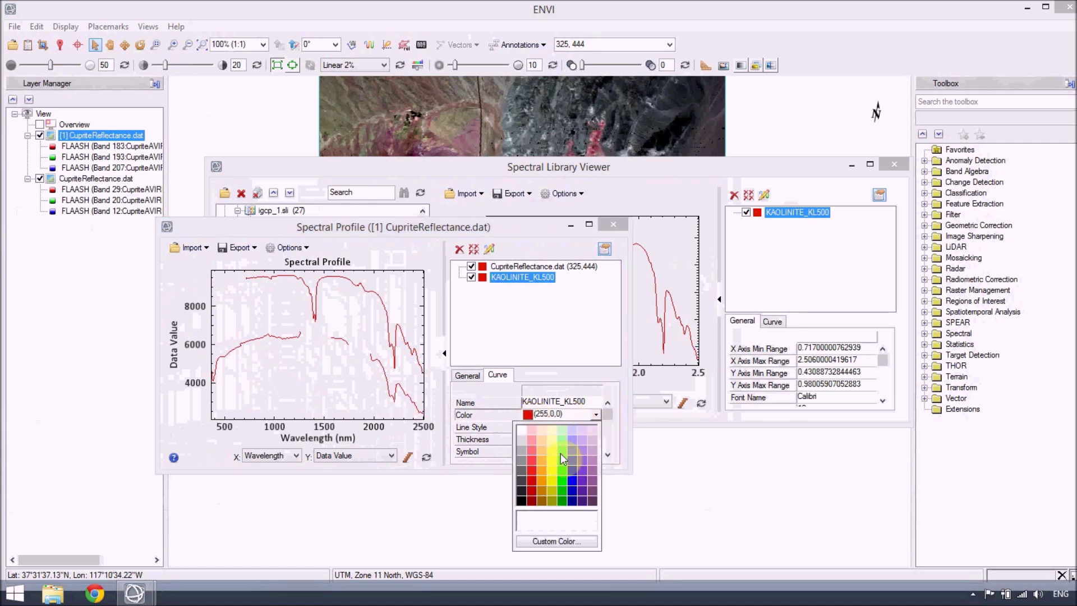
click(574, 479)
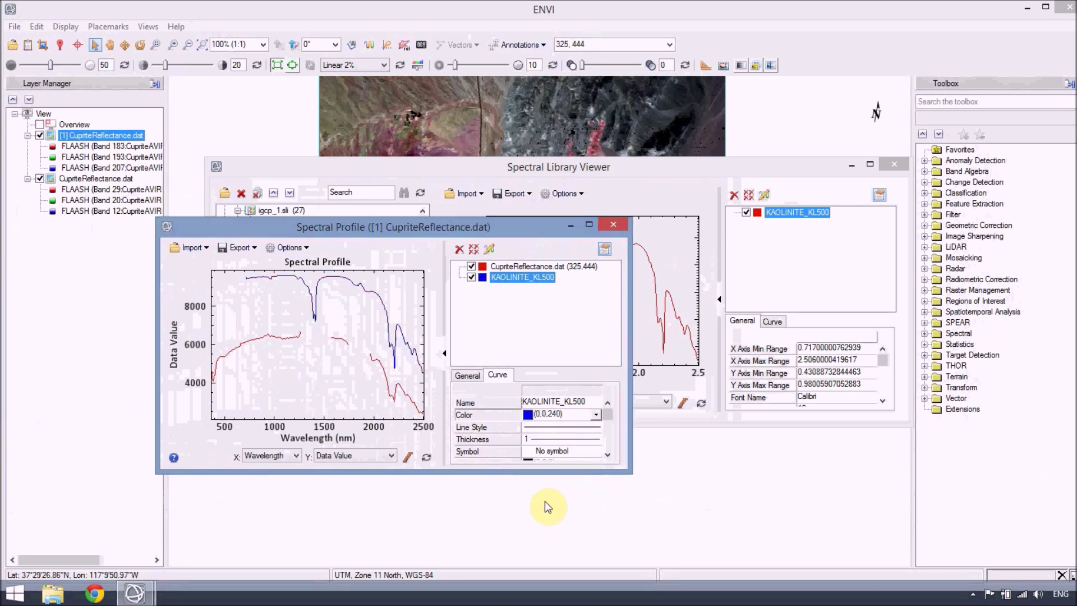
click(391, 455)
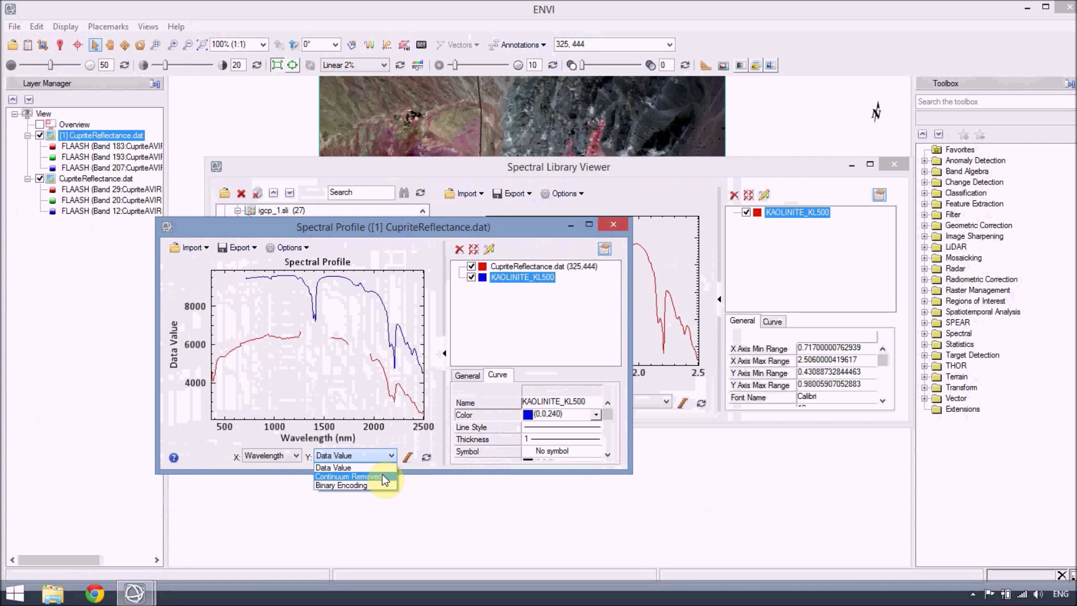
click(382, 476)
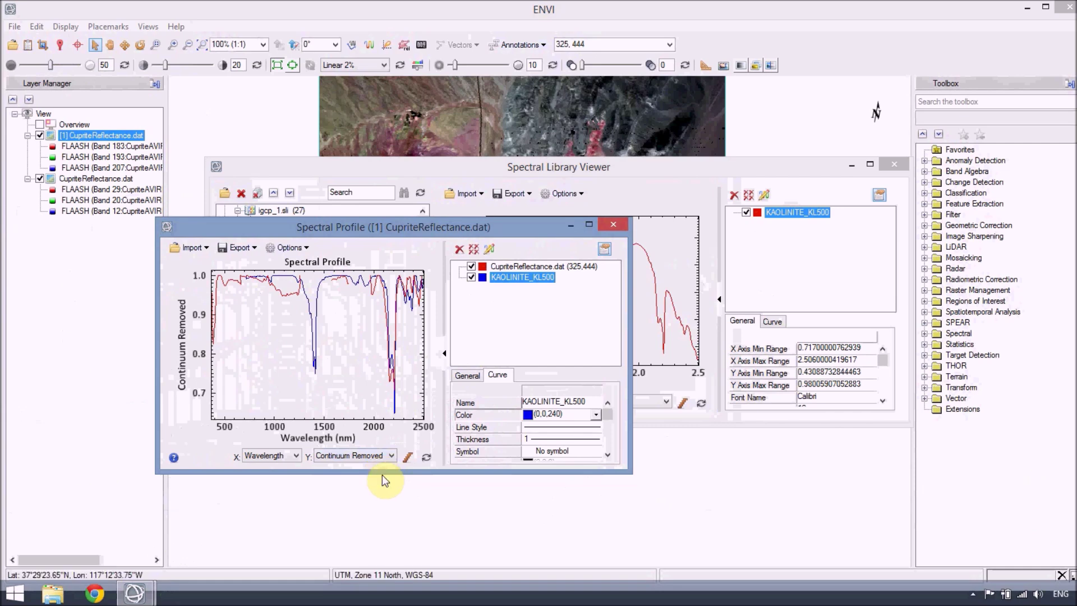
Zoom the continuum-removed plot to about 2050–2420 nm to compare the absorption features, and close the Spectral Profile and Spectral Library Viewer
drag(377, 318, 417, 420)
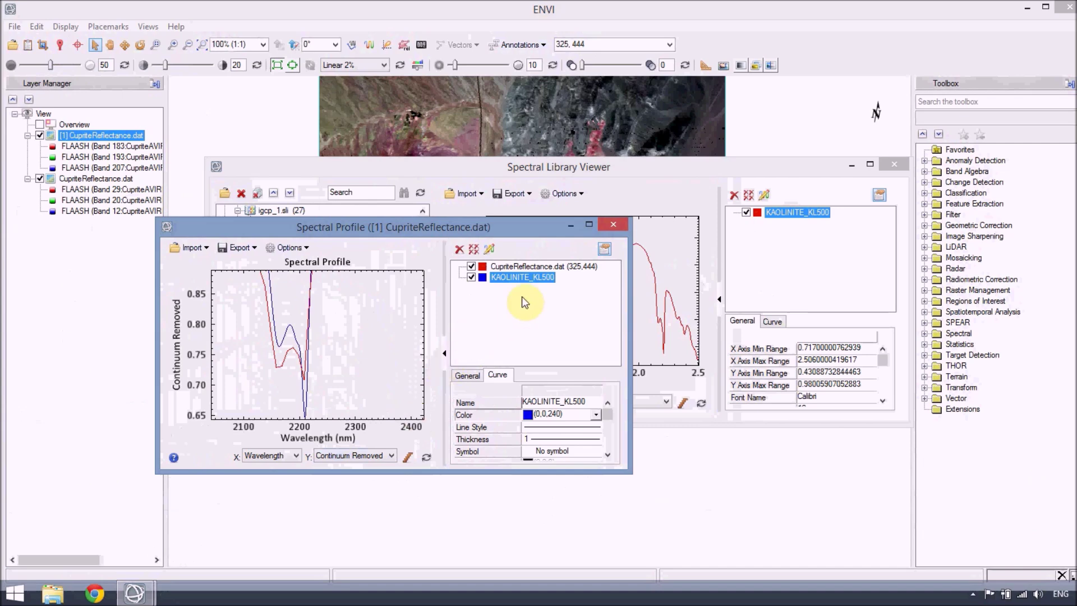
click(612, 225)
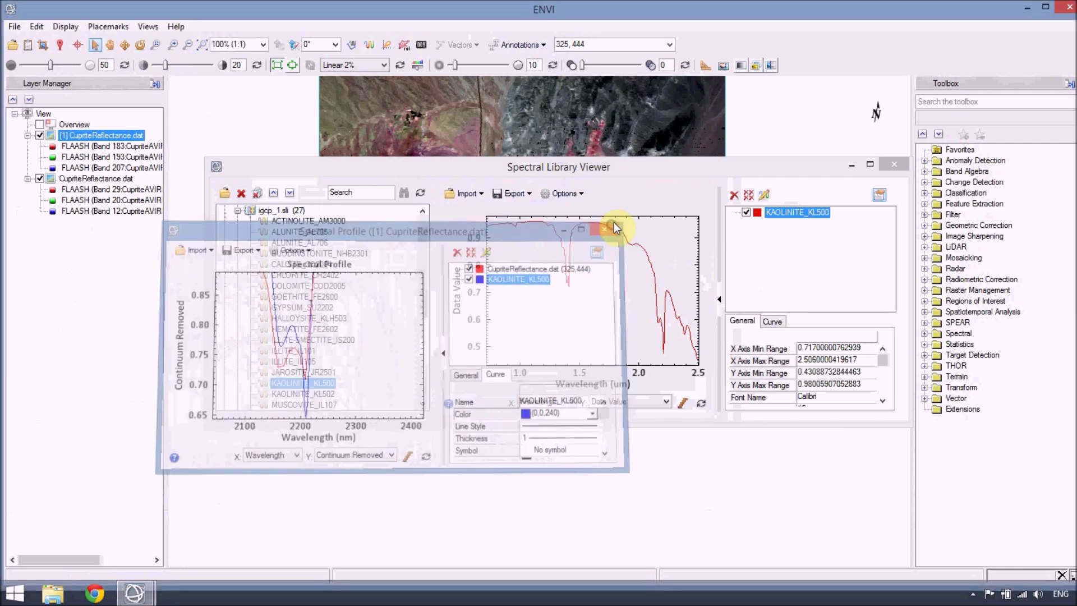
click(894, 164)
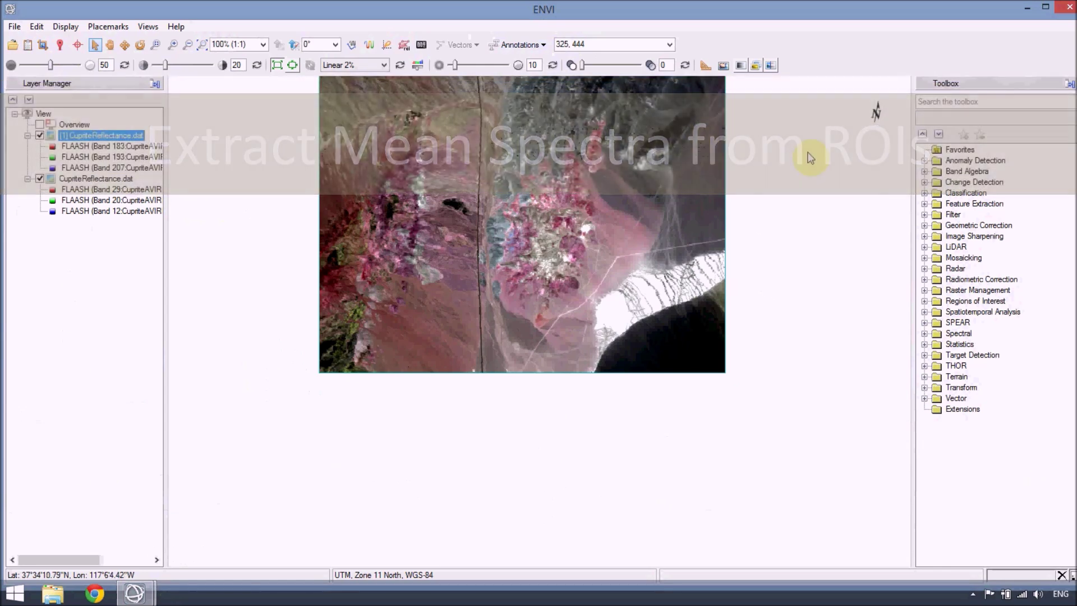
Load the regions of interest from CupriteMineralROIs.xml onto the [1] CupriteReflectance.dat layer using the ROI Tool
click(404, 45)
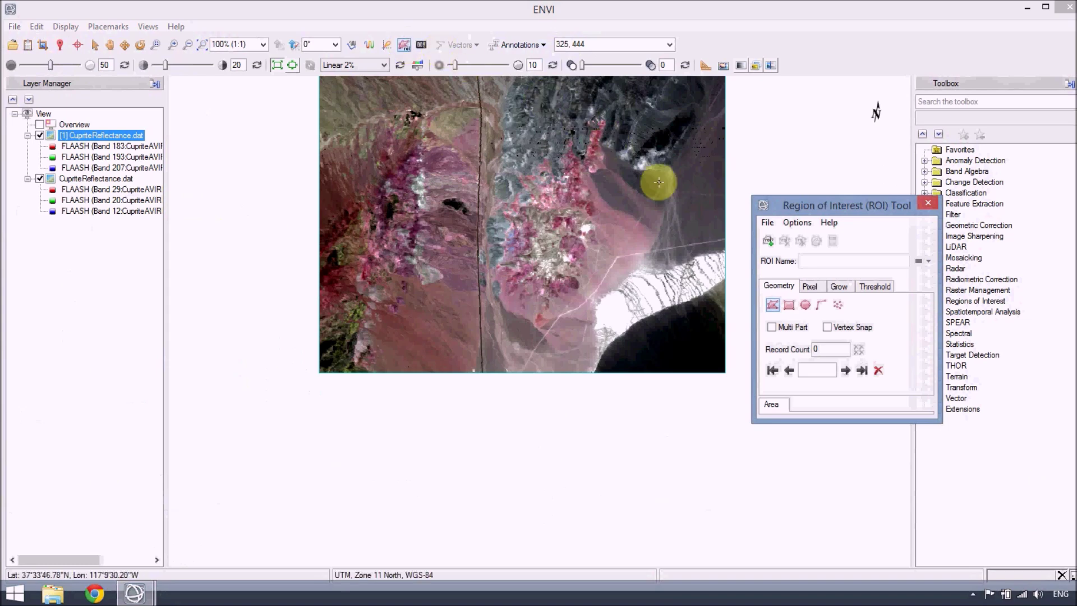
click(766, 223)
click(778, 239)
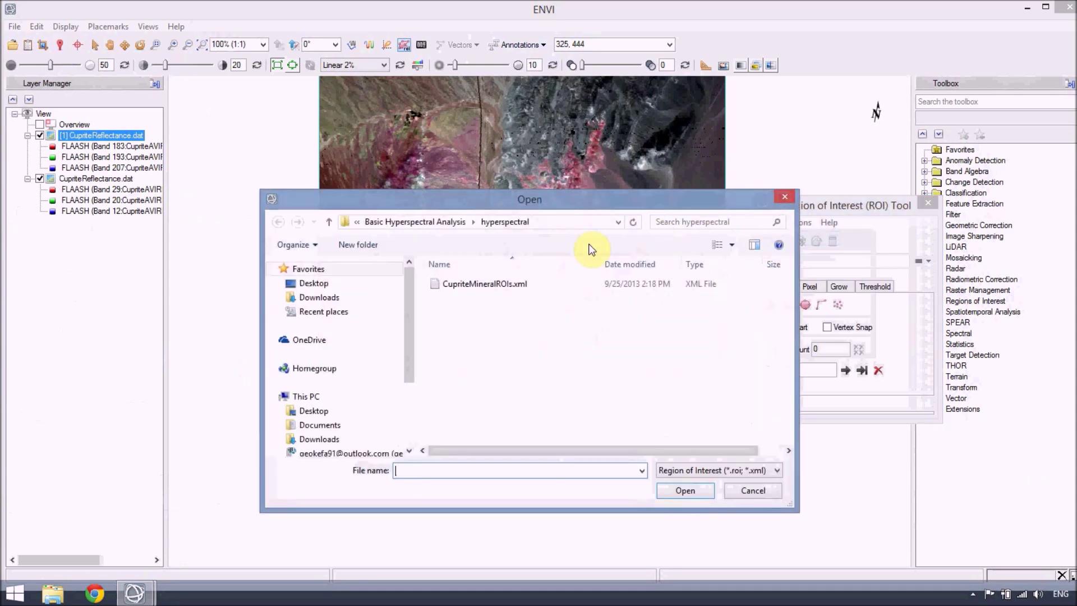
click(504, 286)
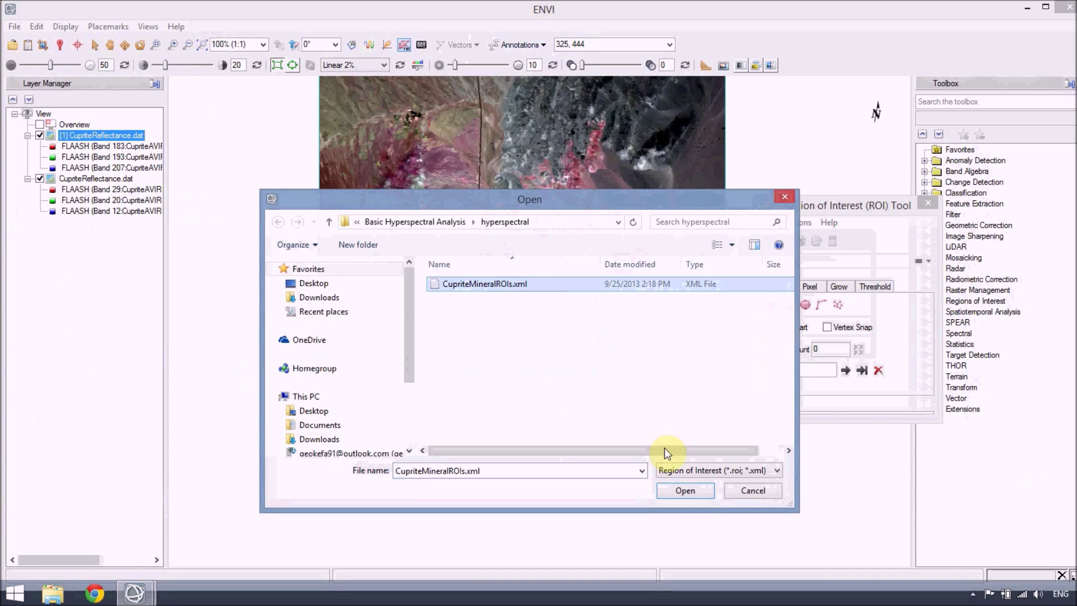
click(684, 491)
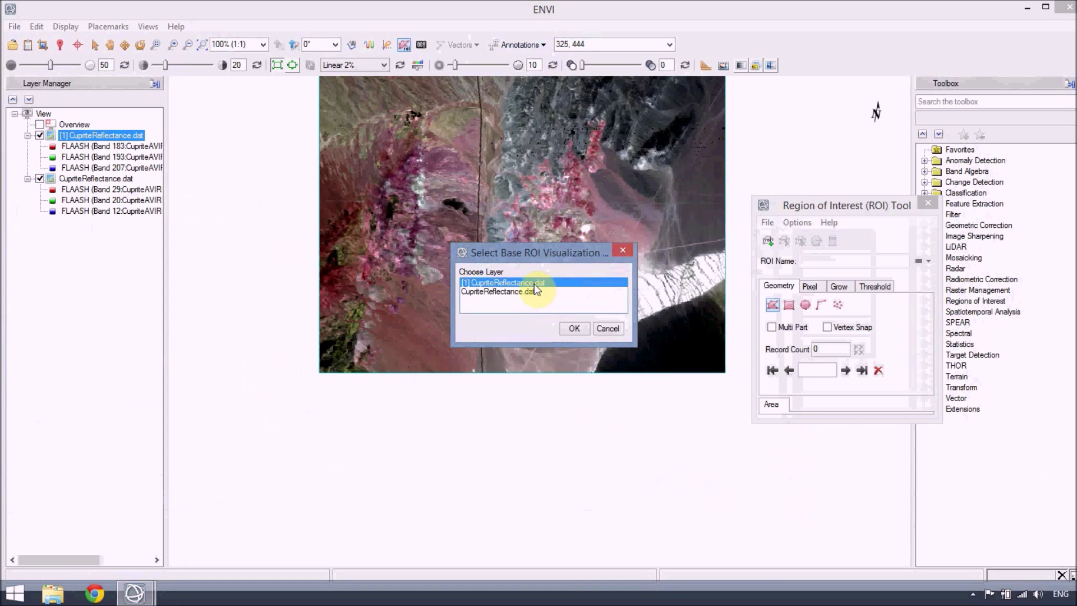
click(570, 328)
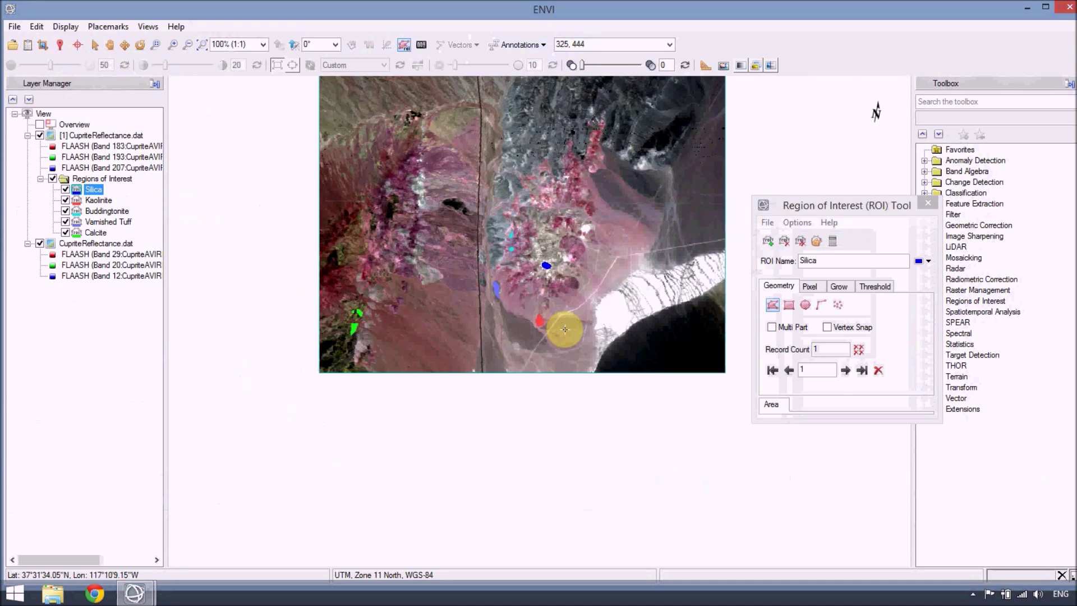
Compute statistics for the Kaolinite ROI, examine its min, max and mean curves with their legend, and close the statistics view
right_click(98, 201)
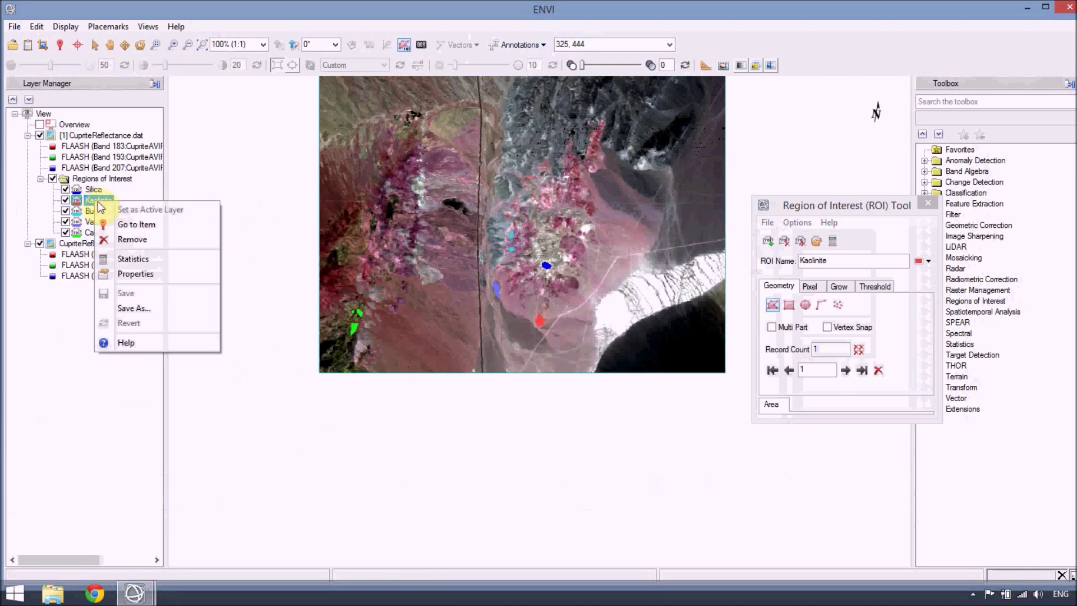
click(123, 259)
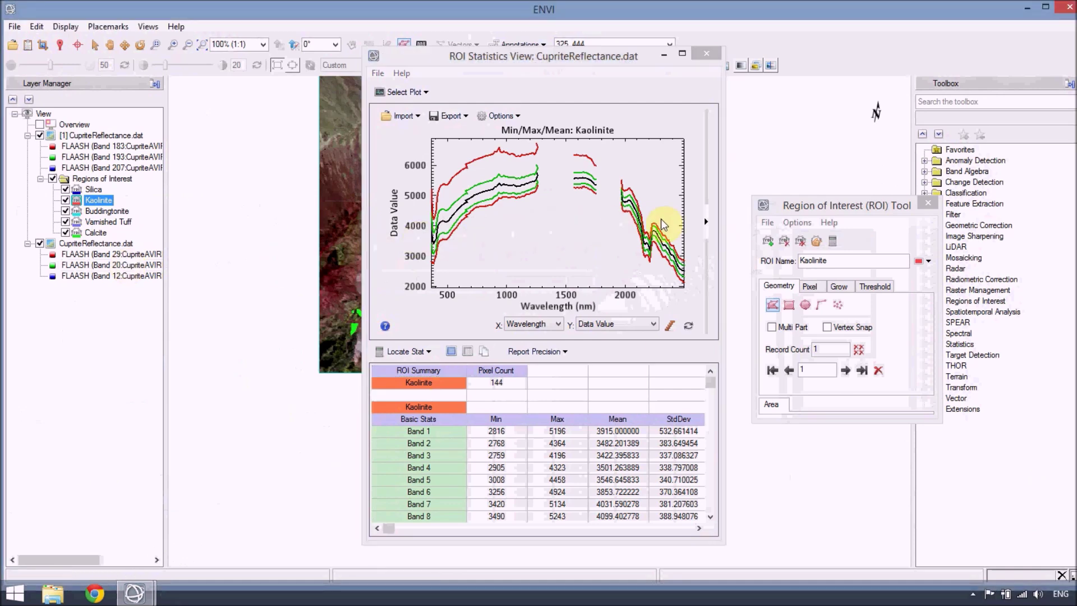
click(705, 223)
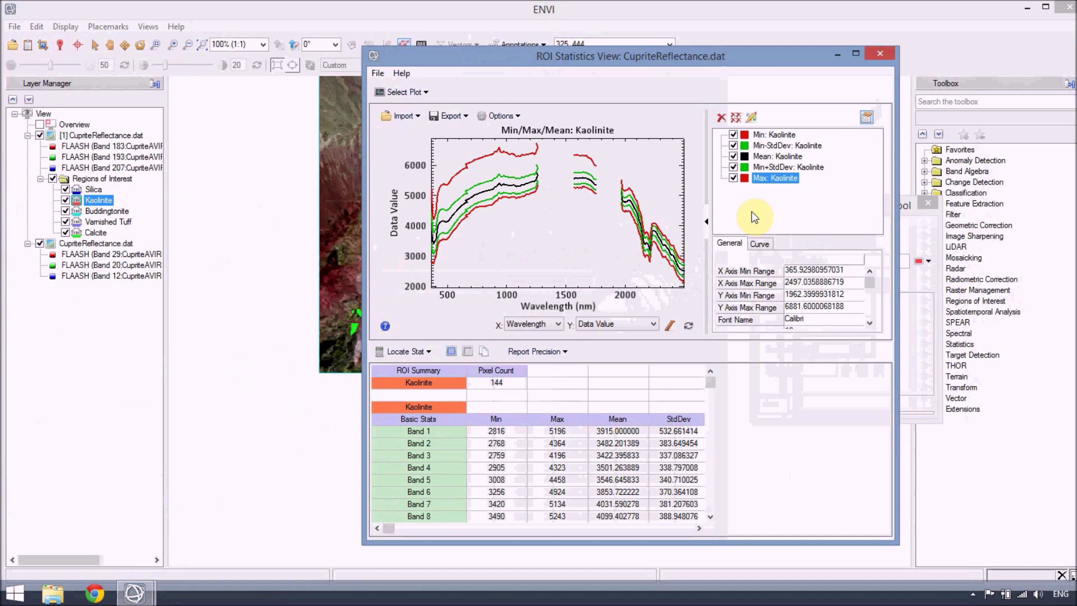
click(879, 54)
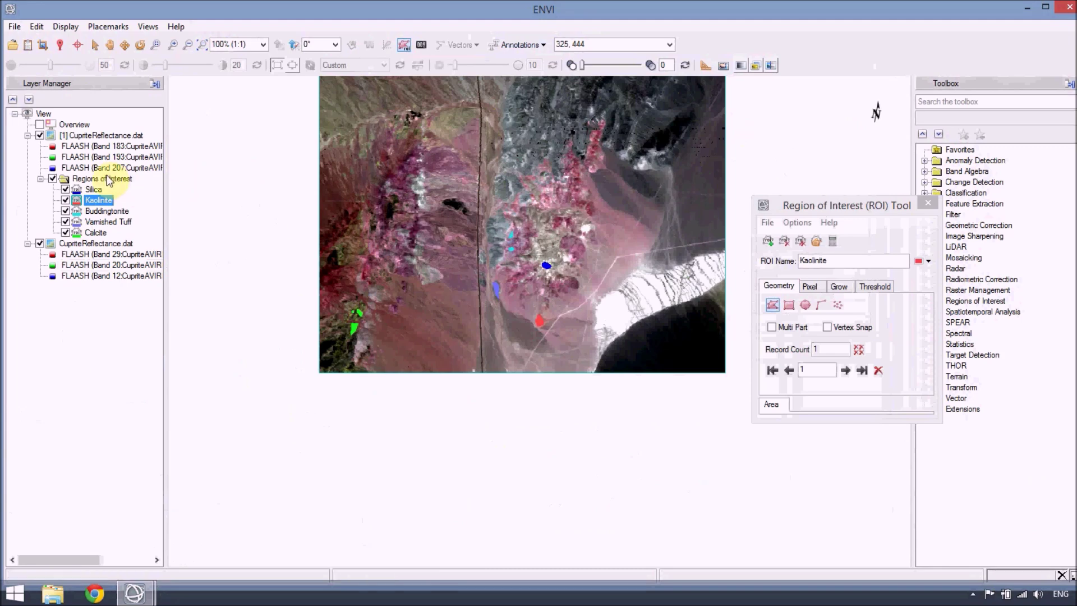
Compute statistics for all ROIs, compare their mean spectra over about 1900–2500 nm with the curve list shown, and close the view
right_click(108, 179)
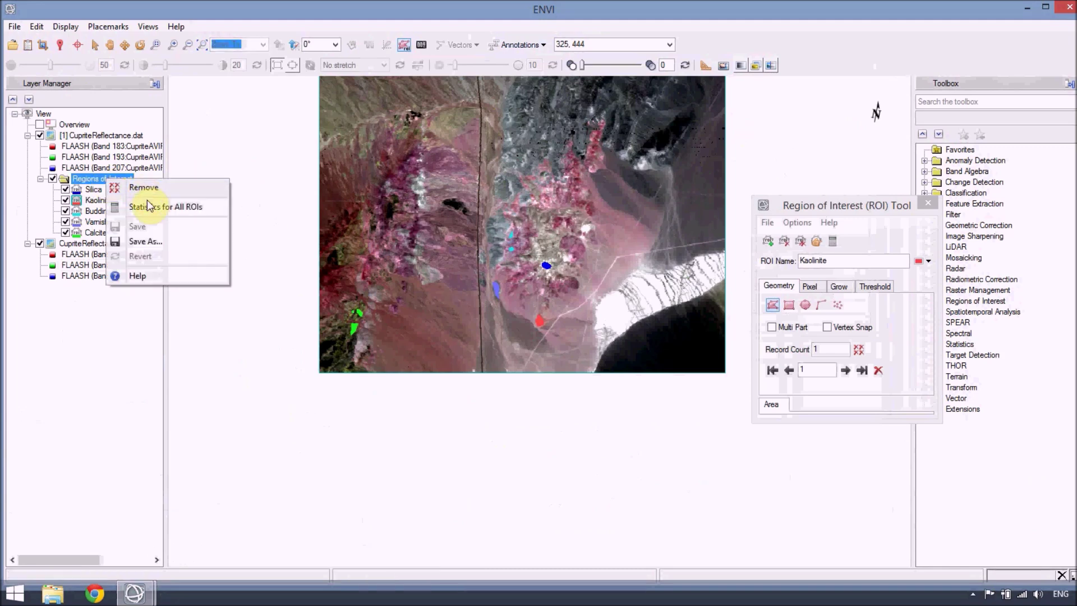
click(148, 206)
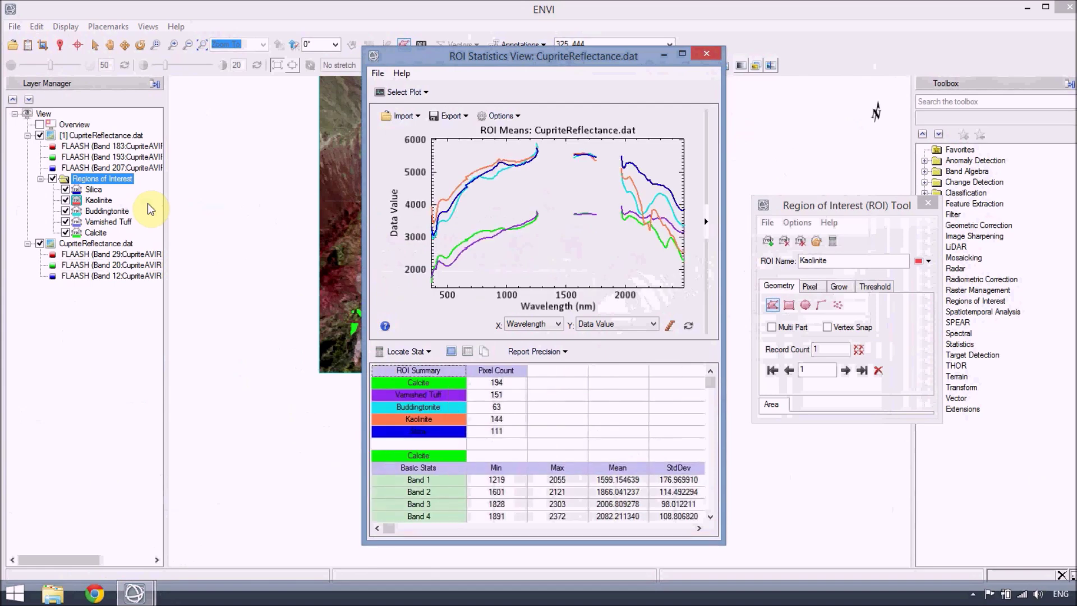
drag(611, 149, 685, 273)
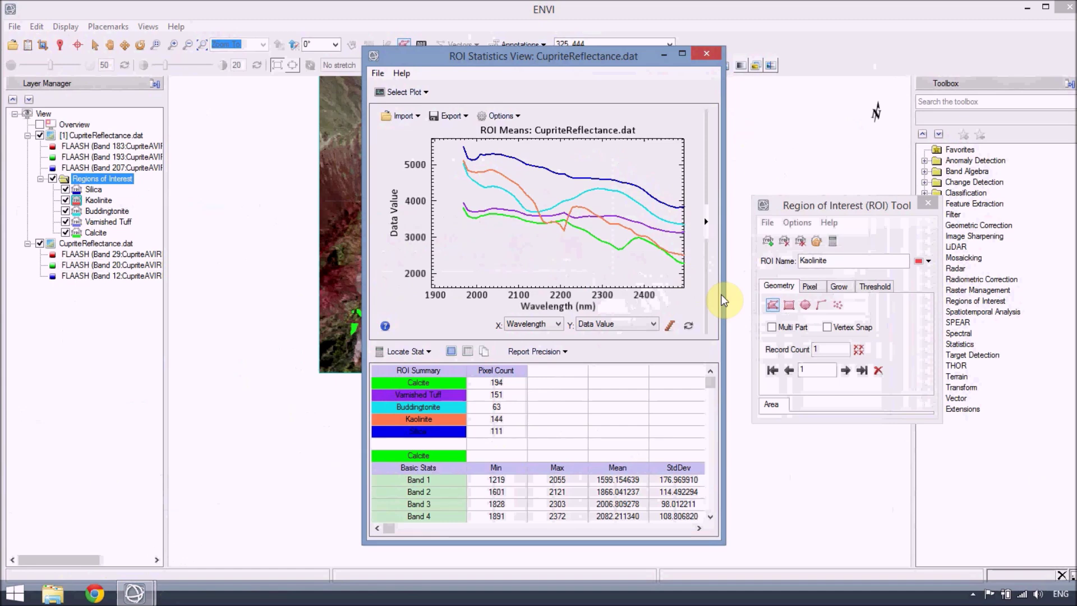
click(709, 223)
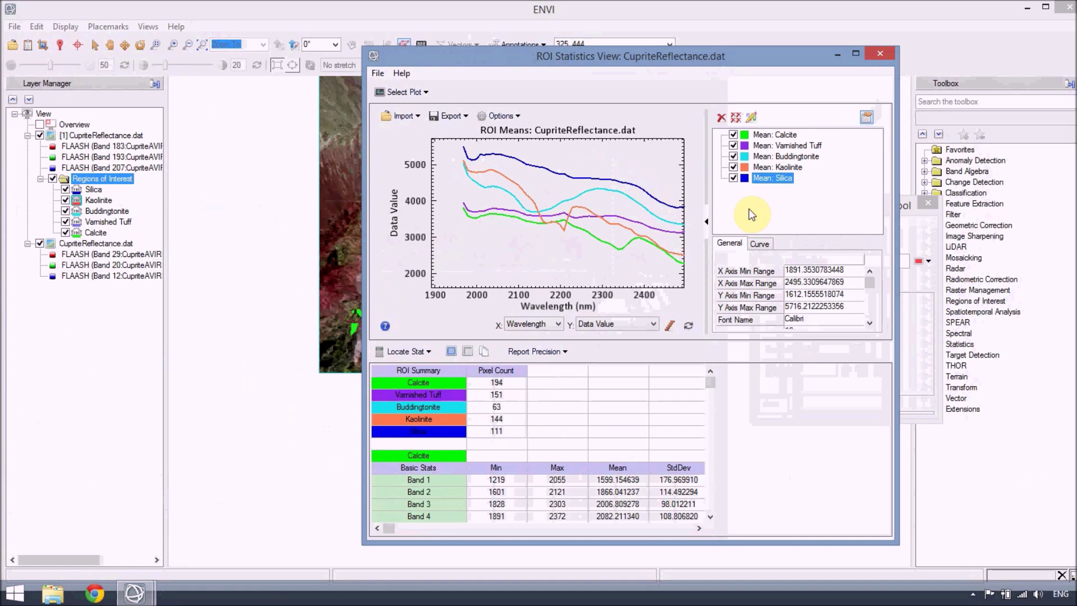
click(875, 54)
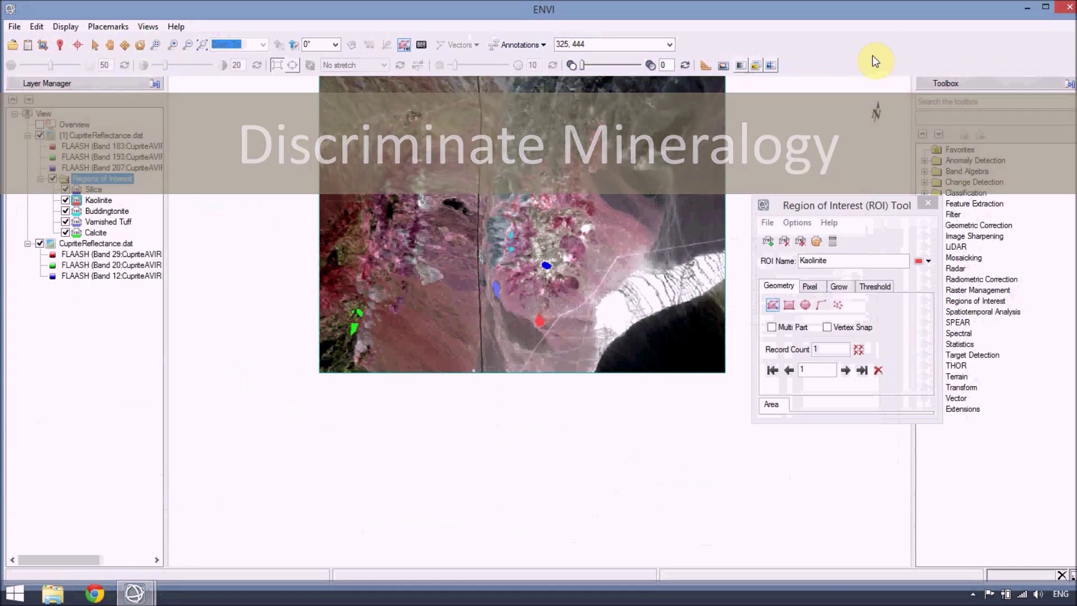
Open a spectral profile for the [1] CupriteReflectance.dat layer and plot the spectrum of a pixel inside the red Kaolinite ROI
click(120, 135)
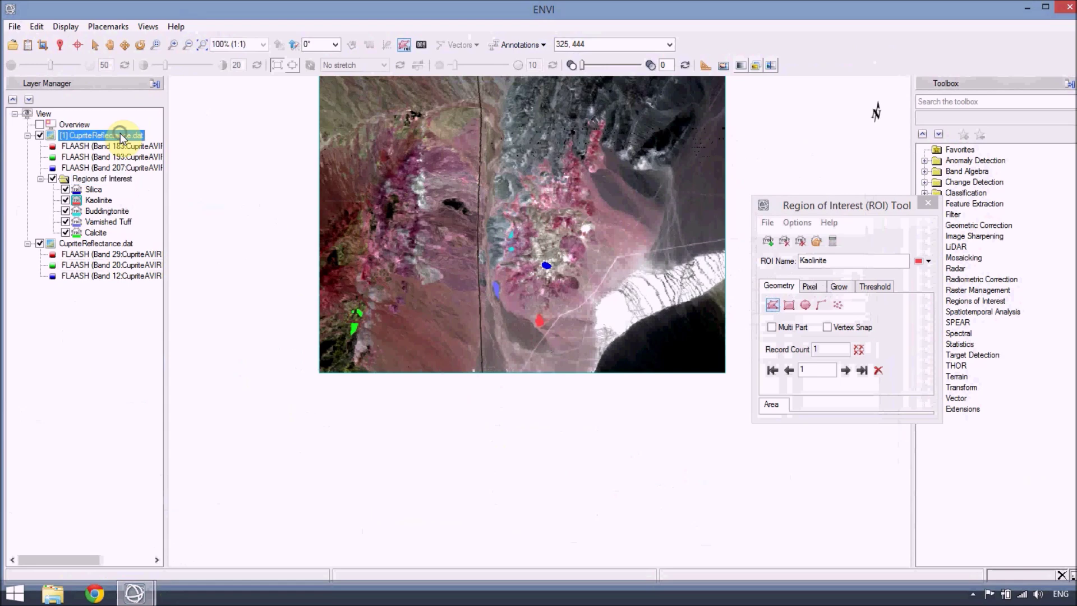
right_click(121, 136)
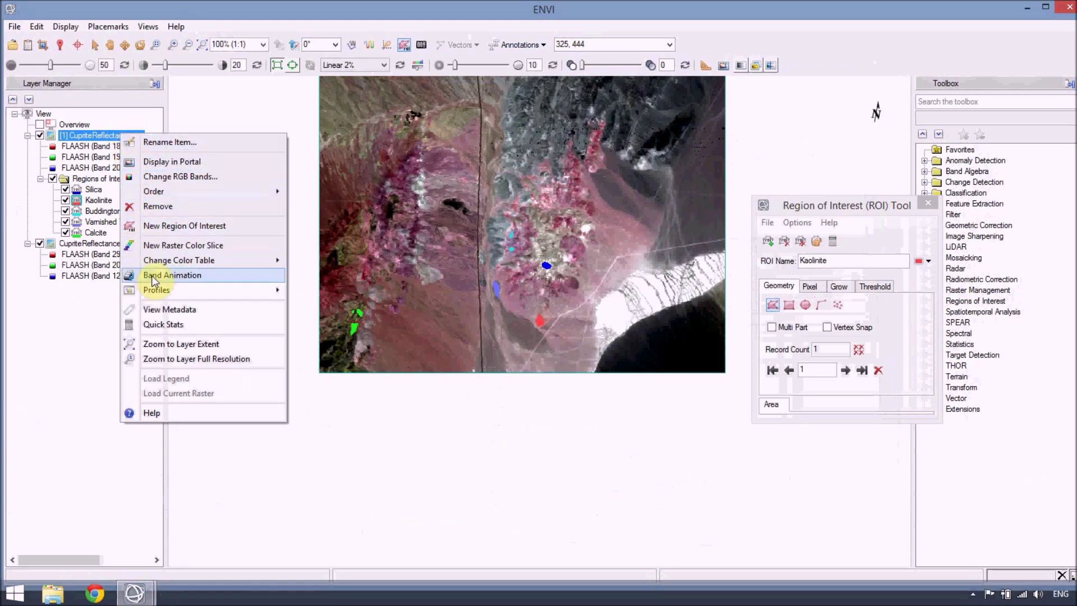
mouse_move(159, 291)
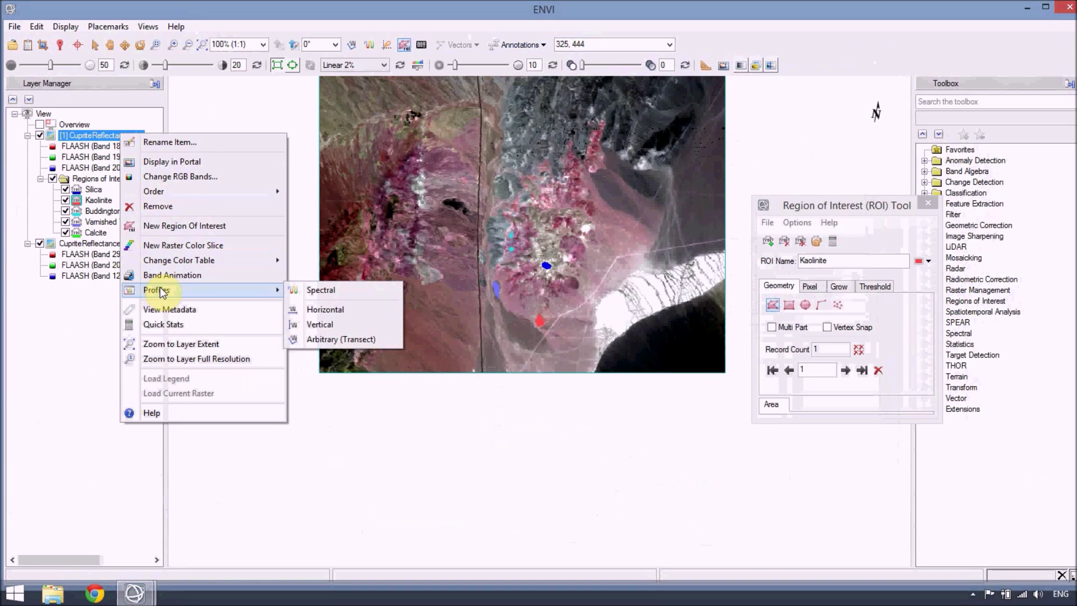
click(317, 292)
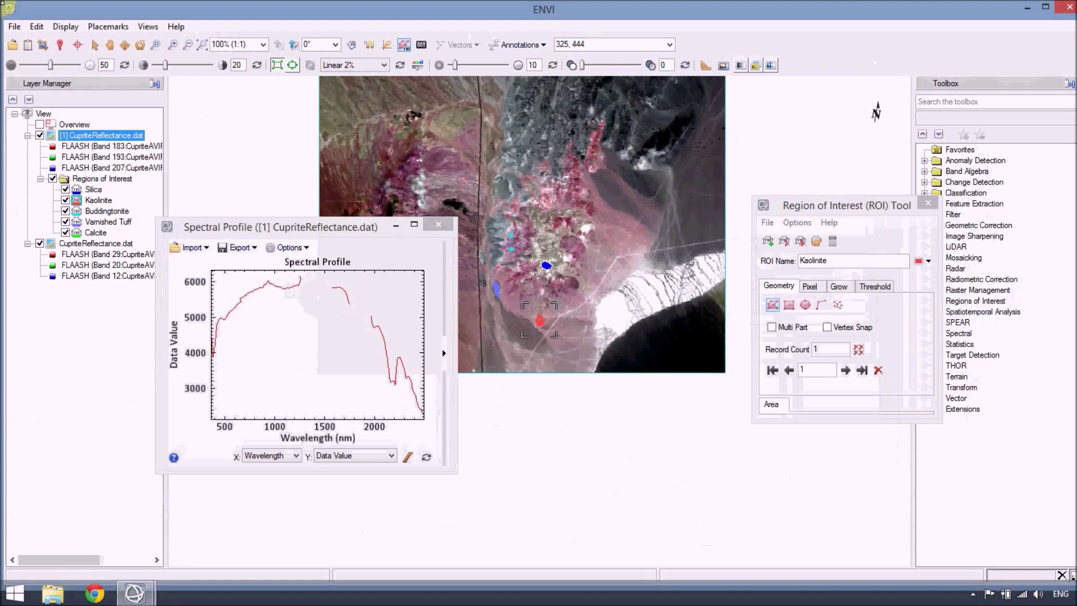
click(98, 48)
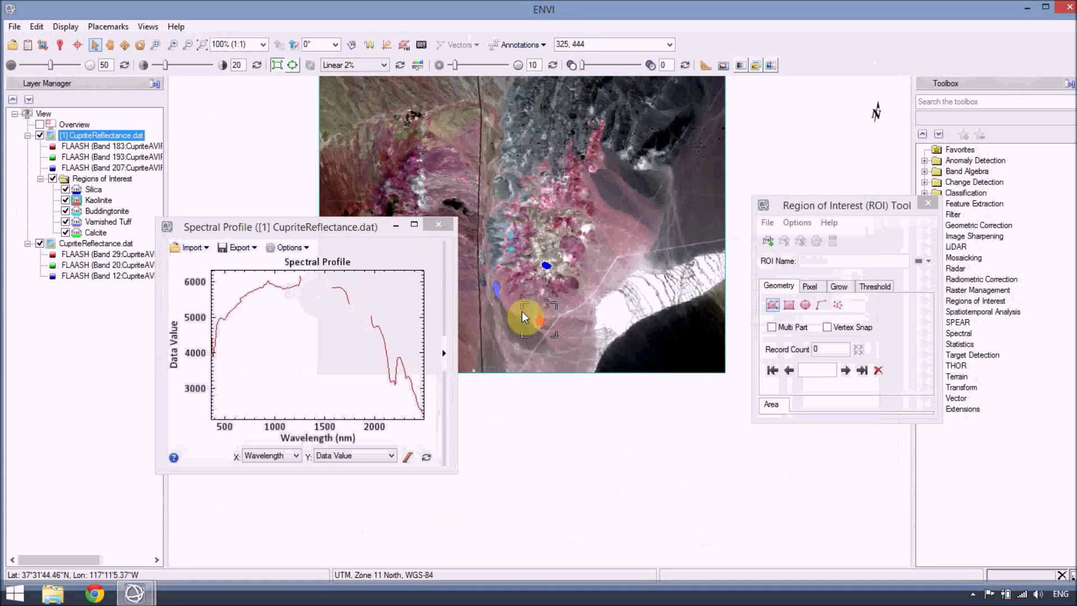
click(540, 321)
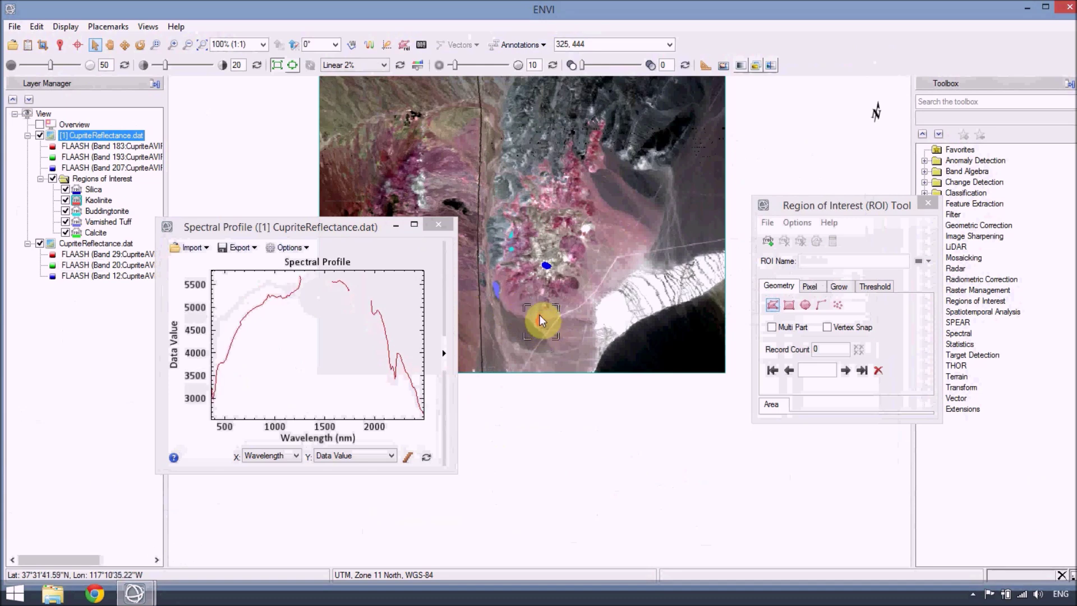
Show the RGB bars in the Spectral Profile plot and widen the Layer Manager enough to read the band wavelengths
right_click(410, 331)
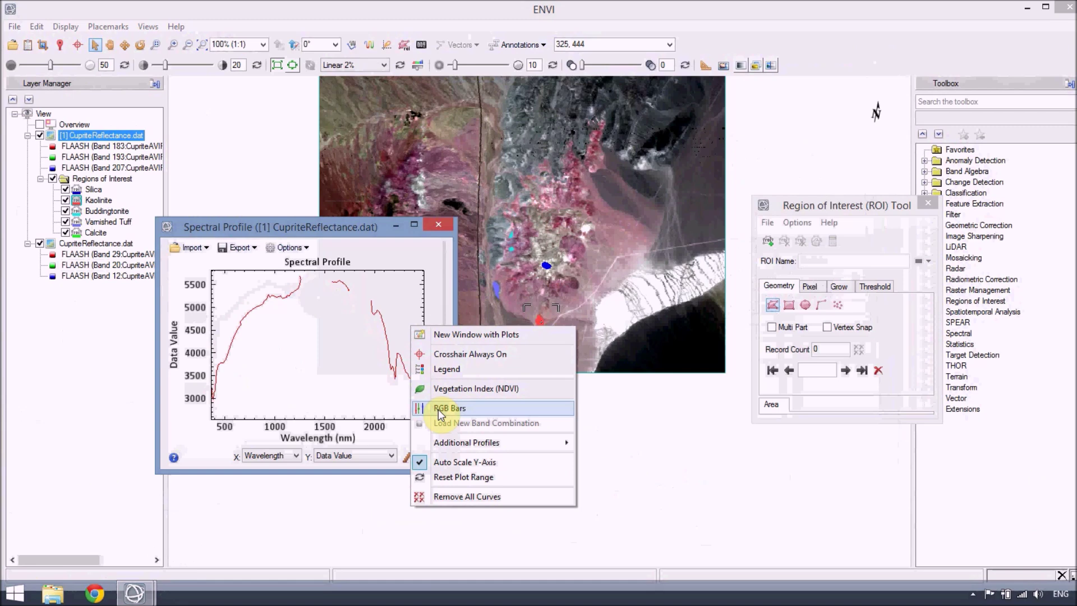
click(440, 410)
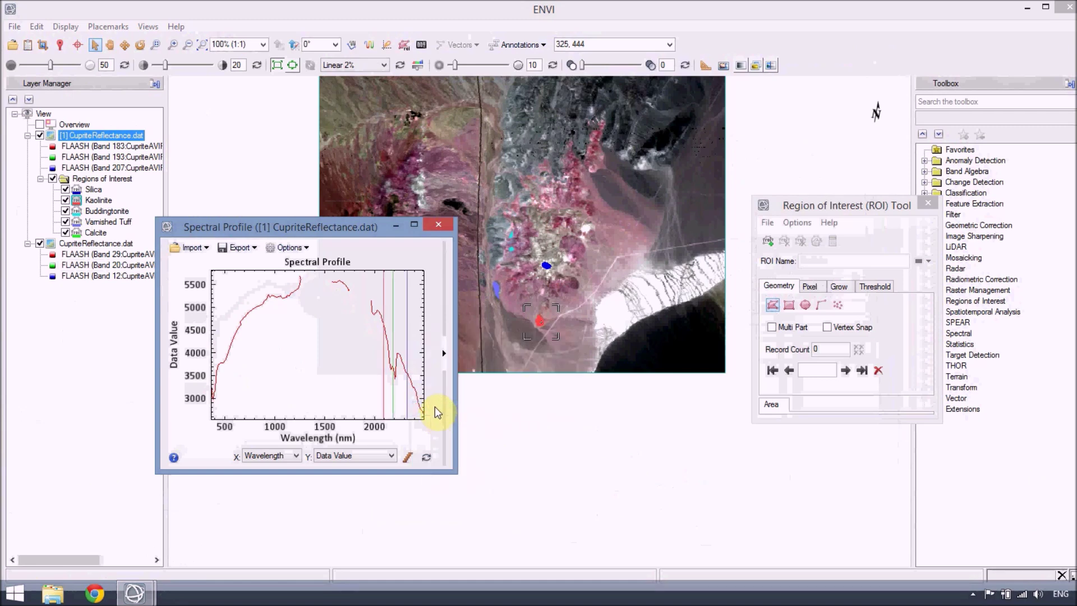
click(174, 166)
drag(174, 166, 296, 169)
drag(300, 226, 301, 206)
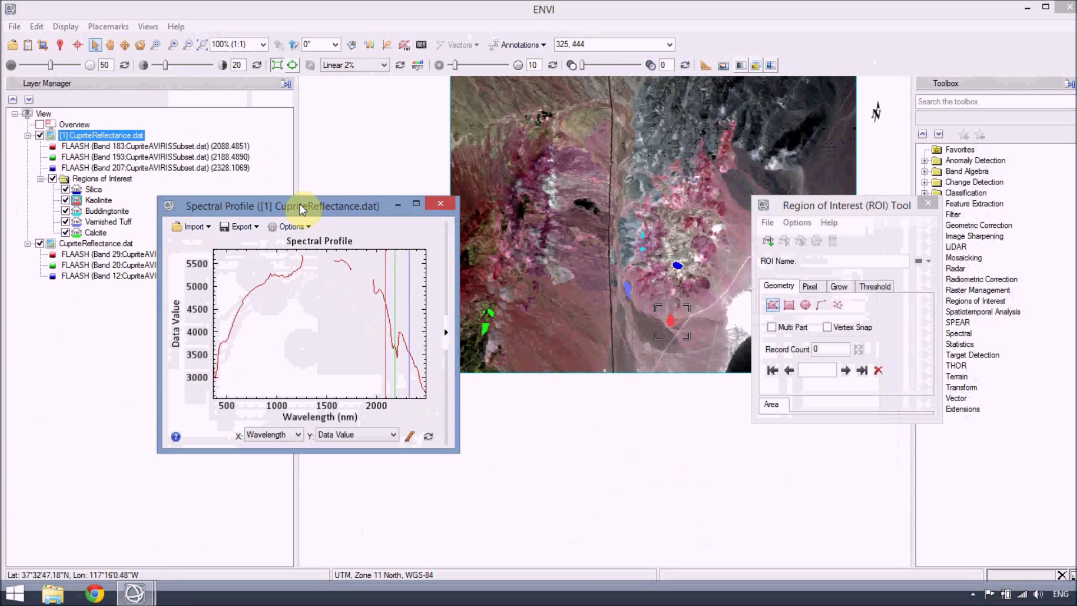
Zoom the Spectral Profile to about 2020–2500 nm and hide all the regions of interest on the image
drag(379, 281, 430, 397)
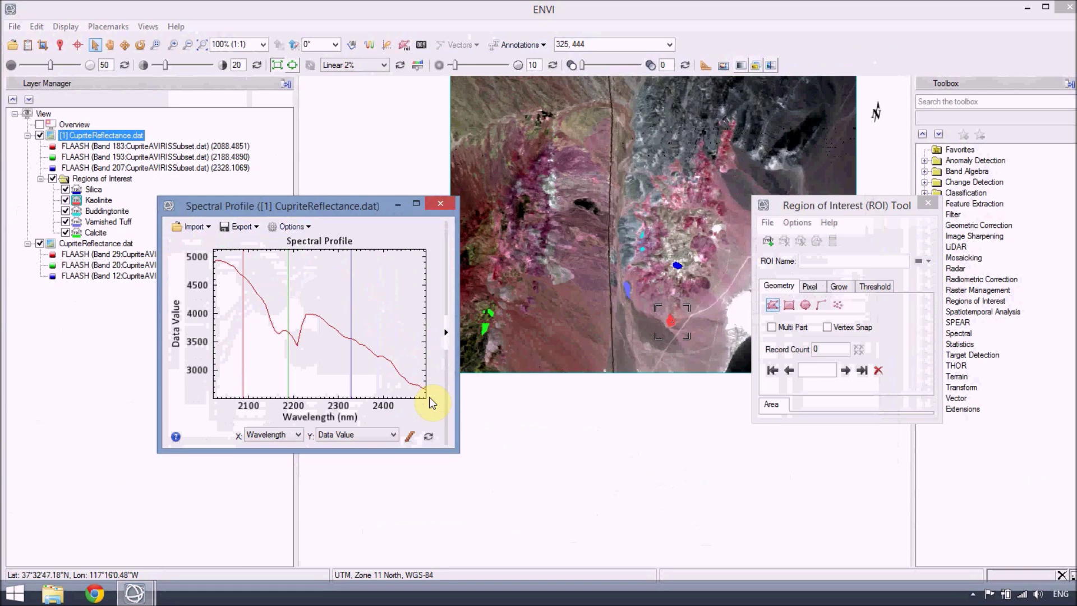
click(52, 178)
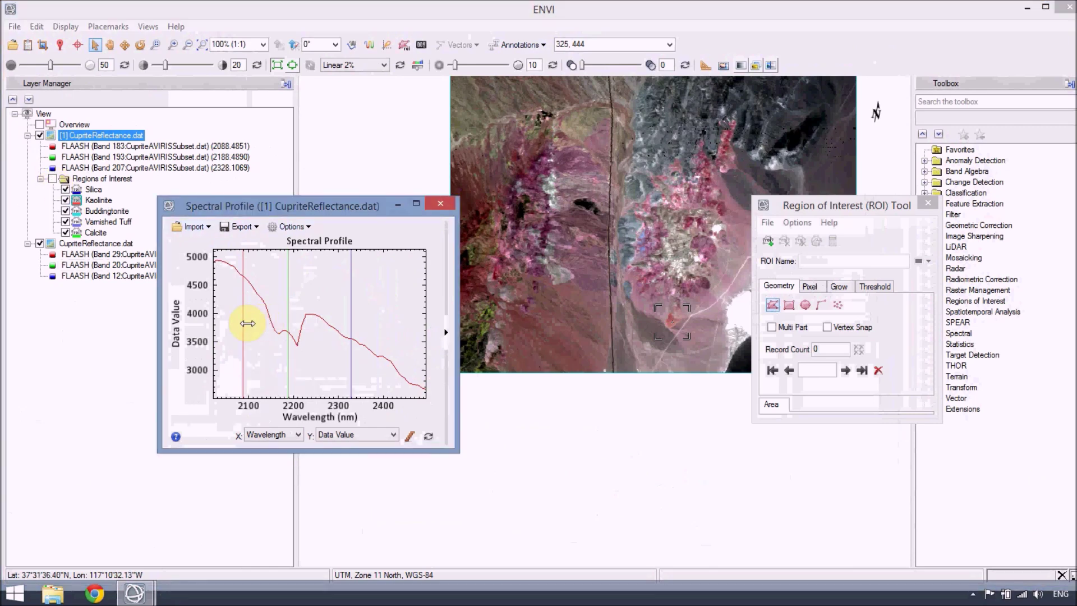
Move the red, green and blue bars to about 2120, 2210 and 2260 nm around the kaolinite absorption and load the new band combination
click(242, 323)
drag(244, 326, 299, 327)
drag(351, 335, 319, 341)
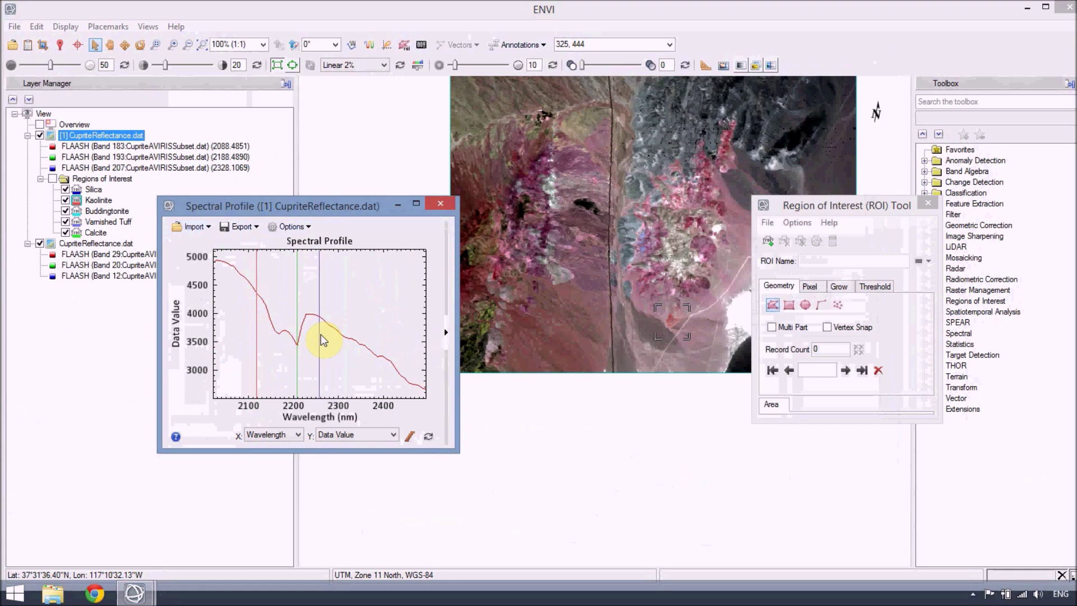
right_click(344, 331)
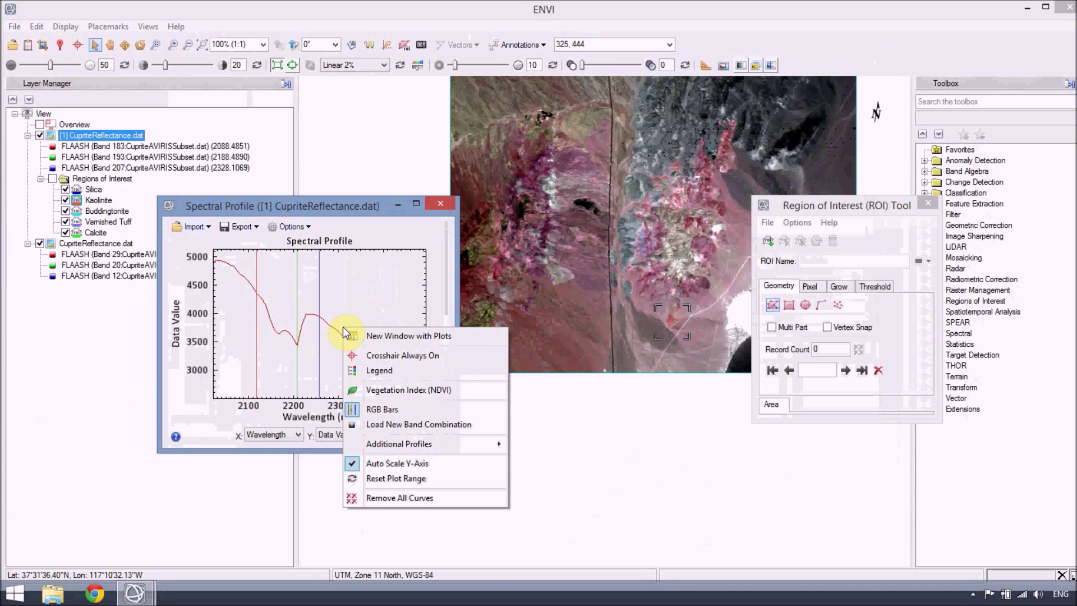
click(386, 422)
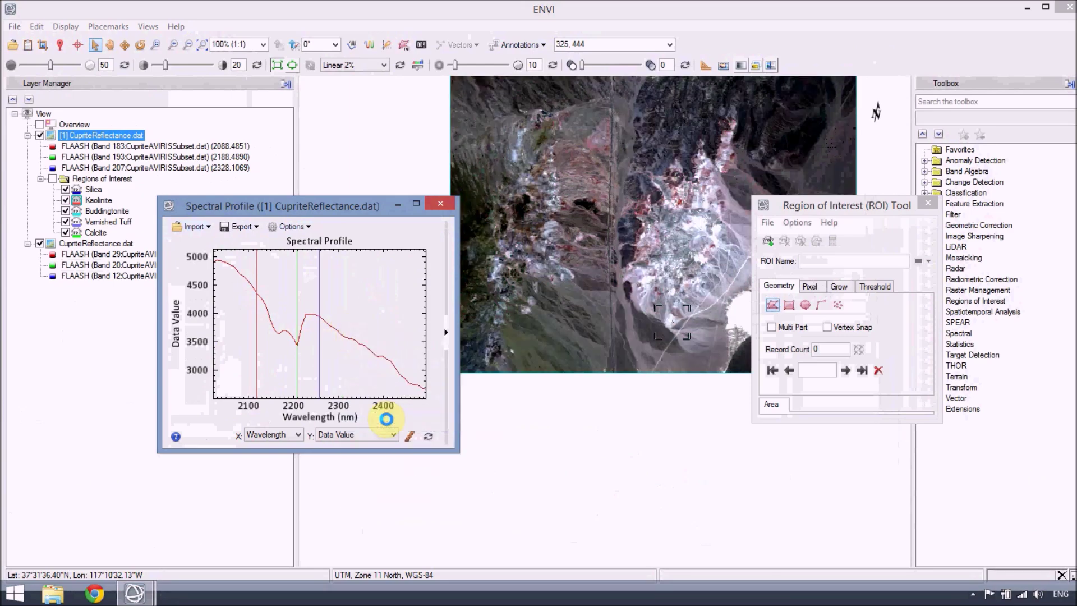